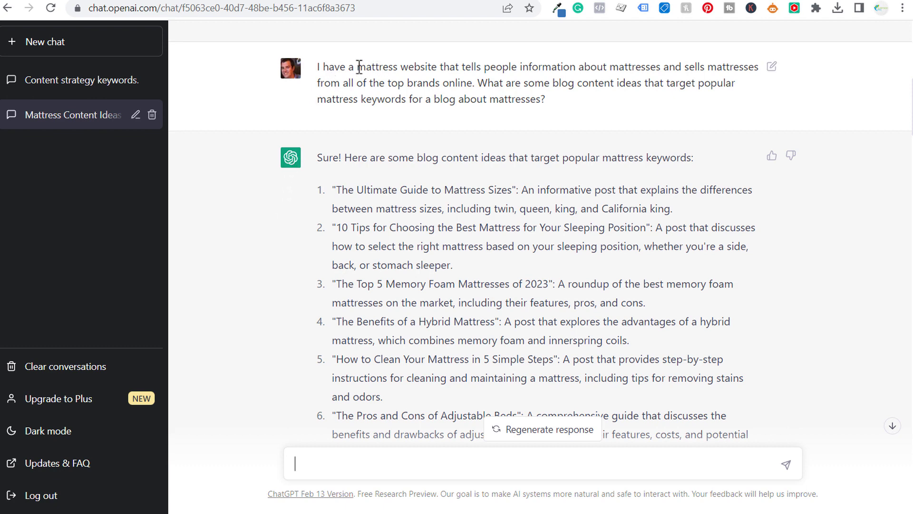
Step: Review the keyword list and its Product Page, Blog Post and Video columns on the Mattress2 worksheet in Excel
drag(357, 67, 440, 67)
click(487, 82)
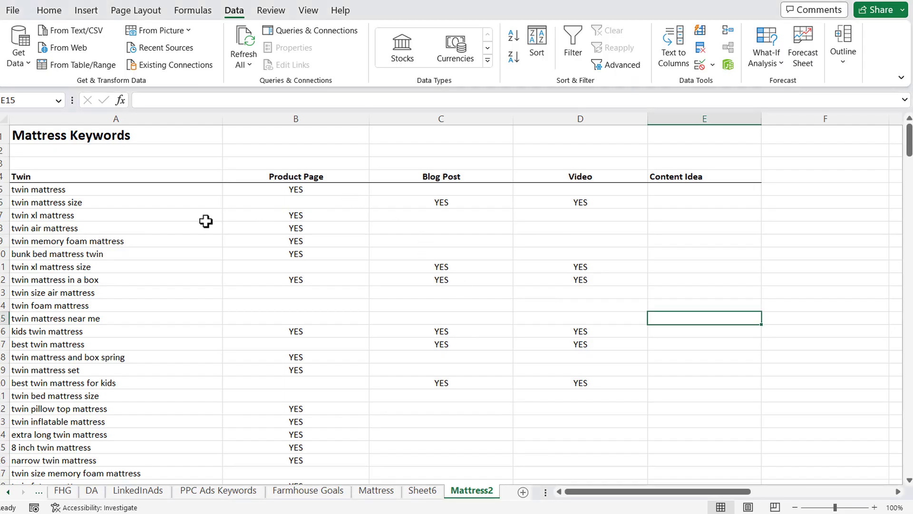
click(127, 118)
click(137, 256)
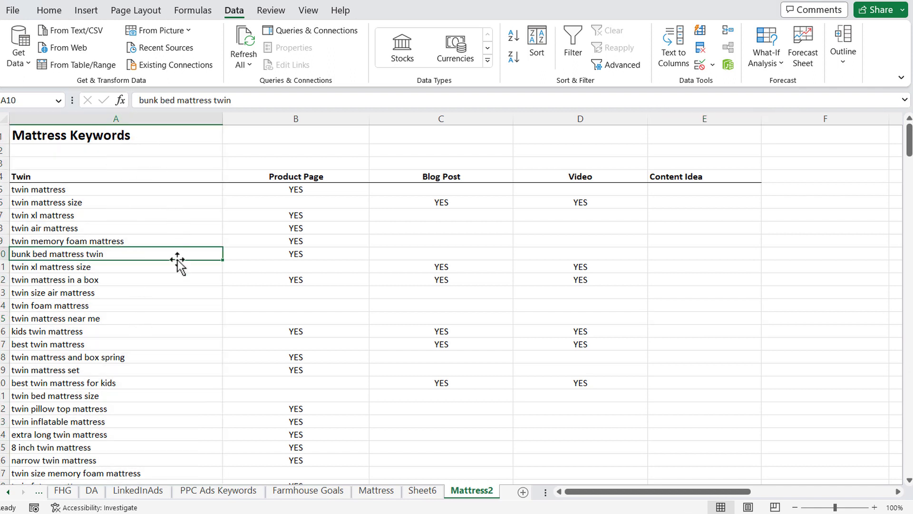
click(332, 115)
click(436, 116)
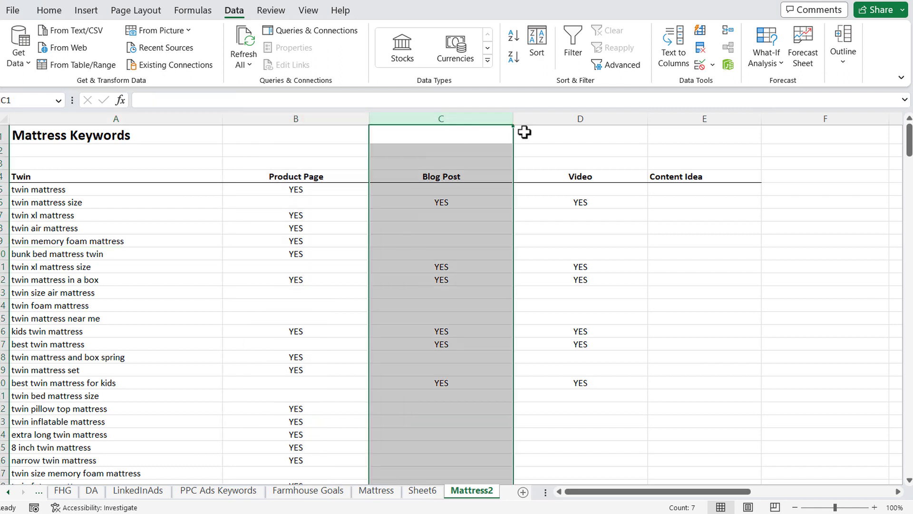
click(584, 115)
click(467, 119)
click(322, 116)
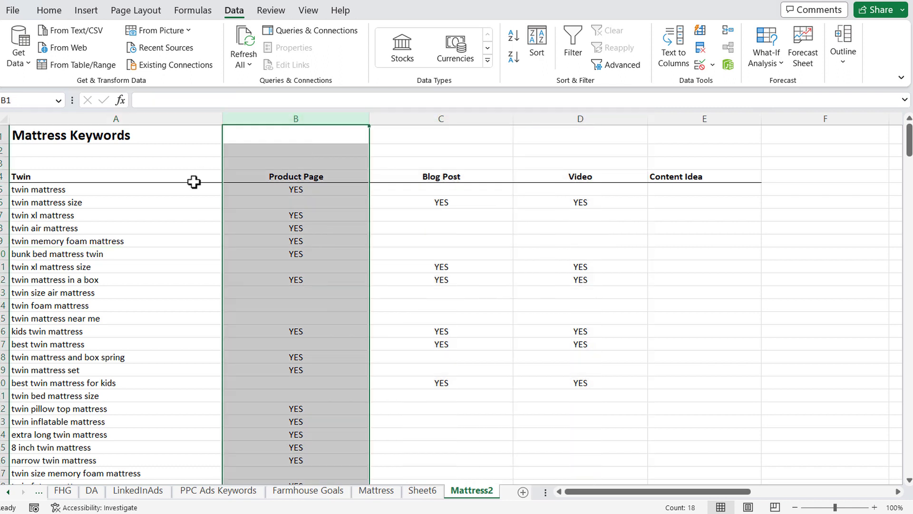
click(126, 116)
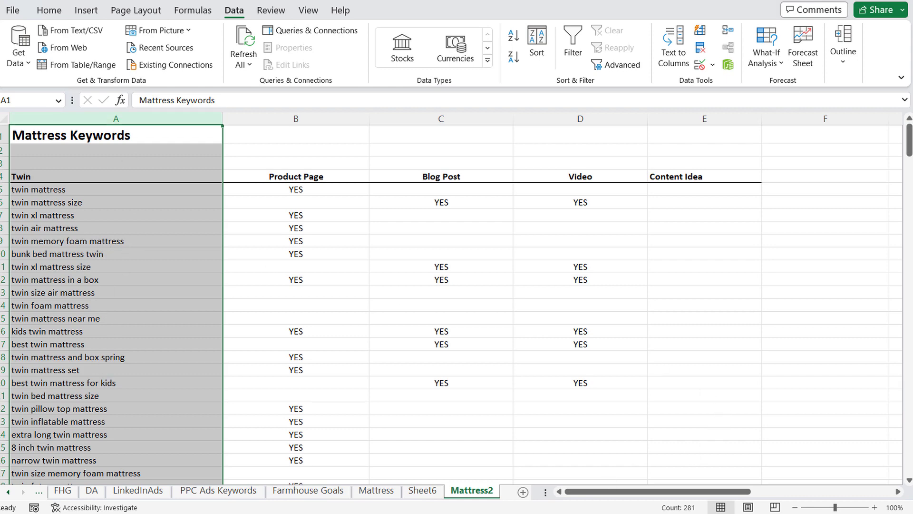
Step: Switch to the Google Ads keyword plan and look through the keyword ideas for "mattress"
click(614, 511)
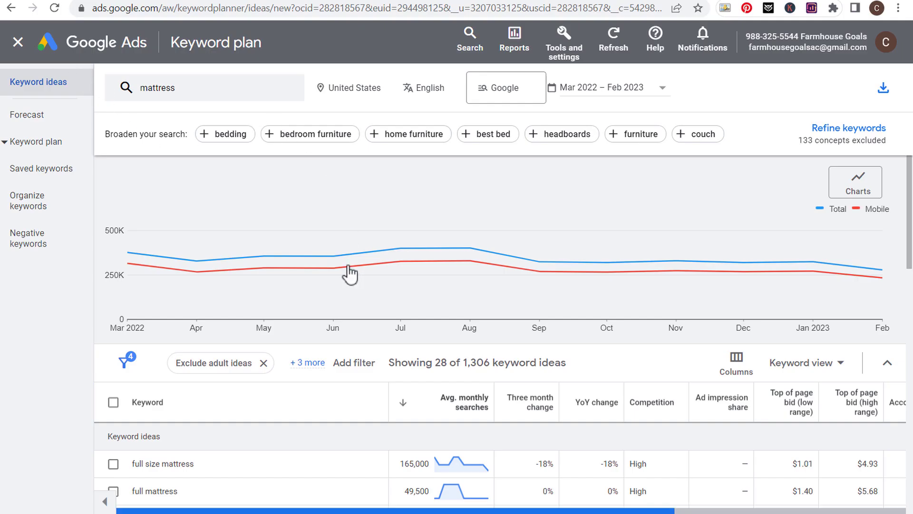
scroll(337, 445, down, 2)
scroll(337, 444, down, 5)
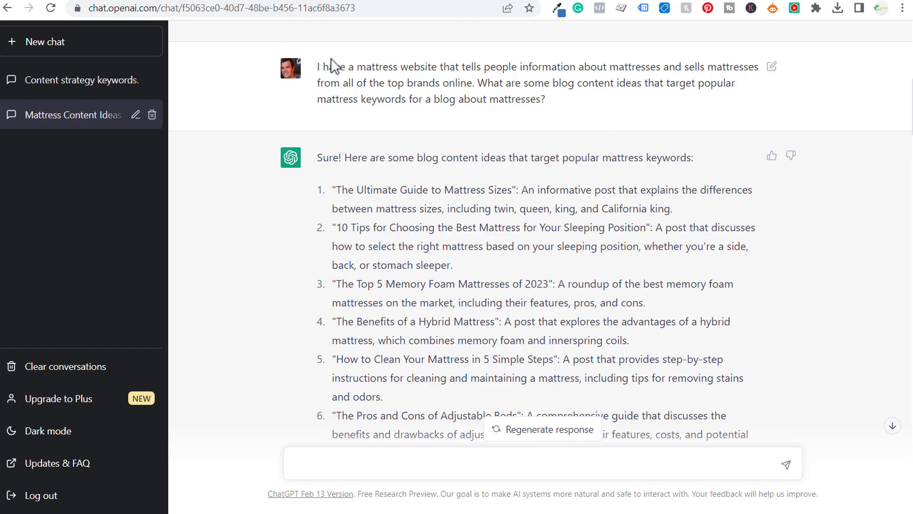
Step: Review the ChatGPT prompt that asks for blog content ideas targeting popular mattress keywords
drag(318, 69, 599, 107)
click(593, 104)
drag(358, 69, 441, 67)
click(466, 68)
scroll(547, 110, down, 3)
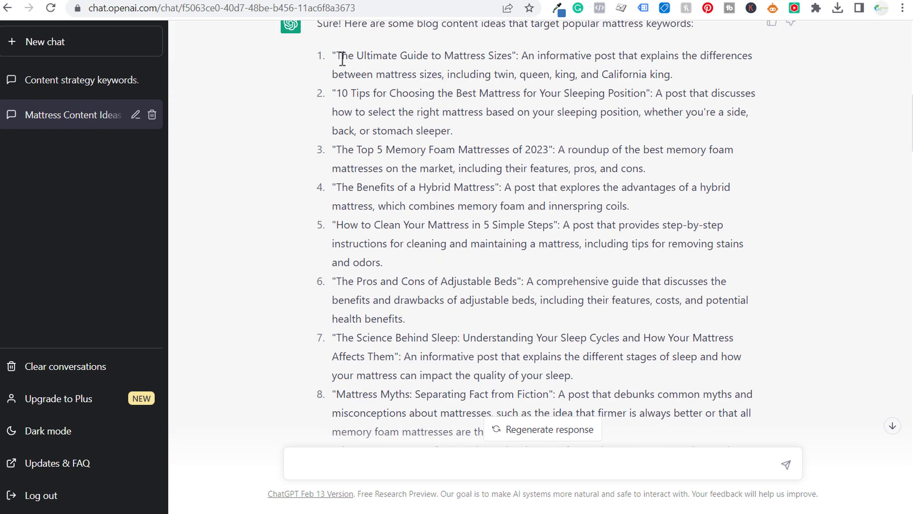
Step: Read through ChatGPT's ten mattress blog content ideas, from the mattress sizes guide to the organic mattresses roundup
drag(338, 56, 517, 51)
click(551, 51)
drag(336, 94, 641, 93)
click(710, 85)
drag(334, 150, 571, 163)
click(609, 163)
drag(370, 187, 475, 187)
click(584, 185)
scroll(363, 155, down, 3)
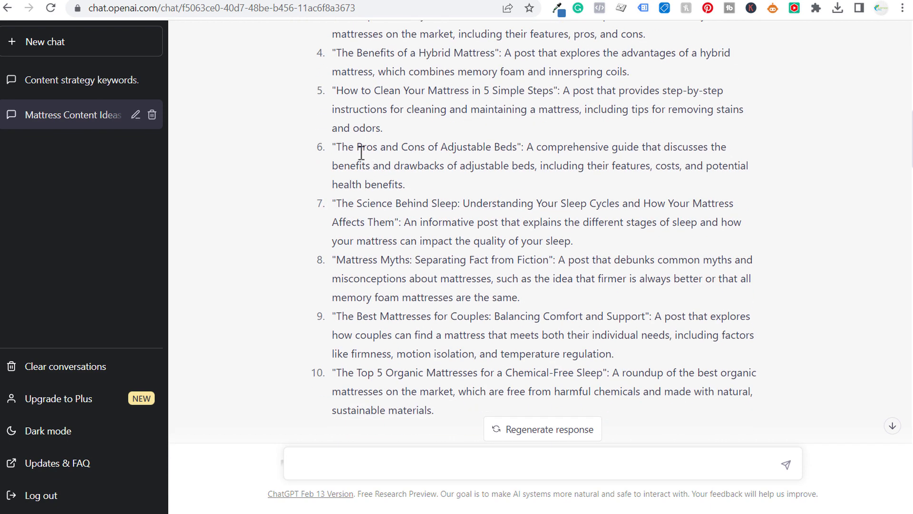
scroll(361, 153, down, 2)
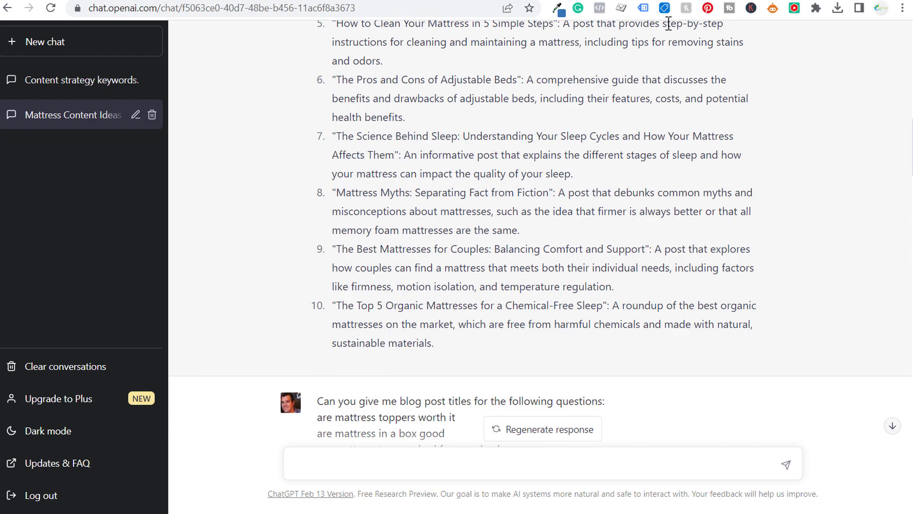
Step: Switch to the AnswerThePublic report for "mattress" and examine its result total and question data
key(ctrl+Tab)
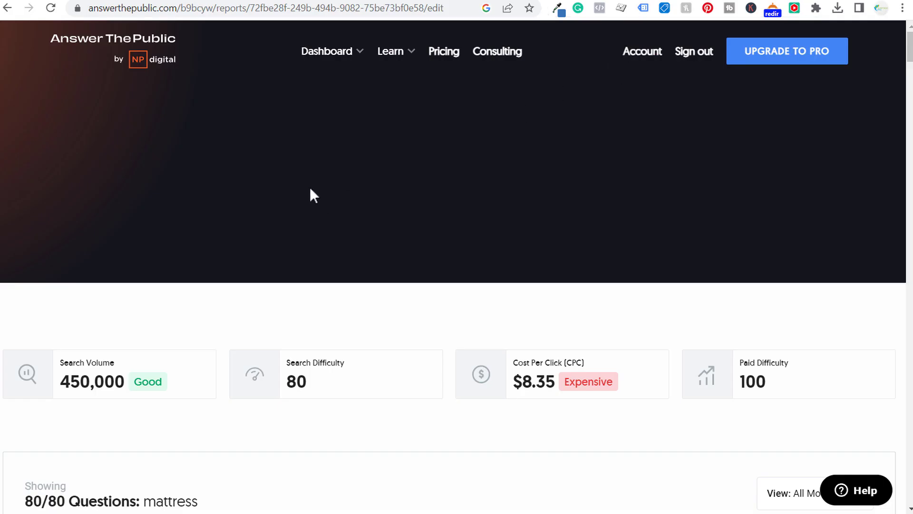
scroll(880, 57, down, 2)
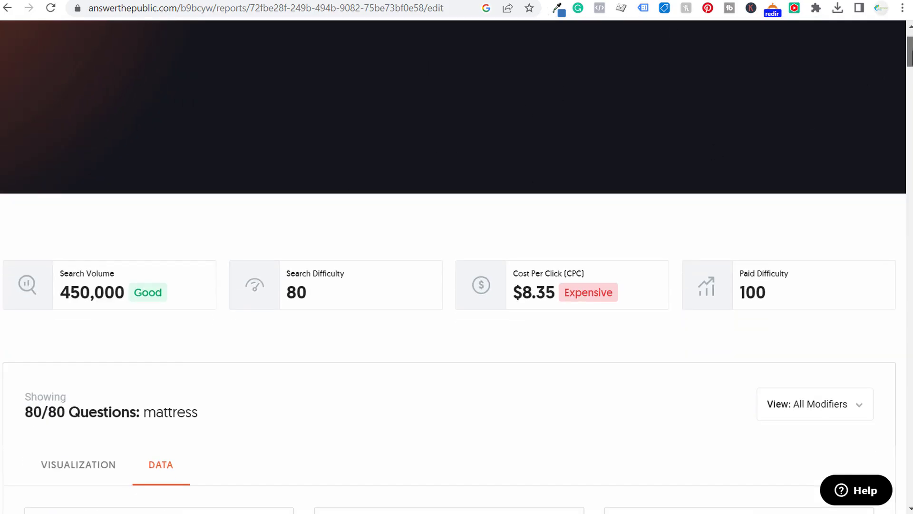
scroll(457, 281, down, 2)
scroll(457, 281, up, 4)
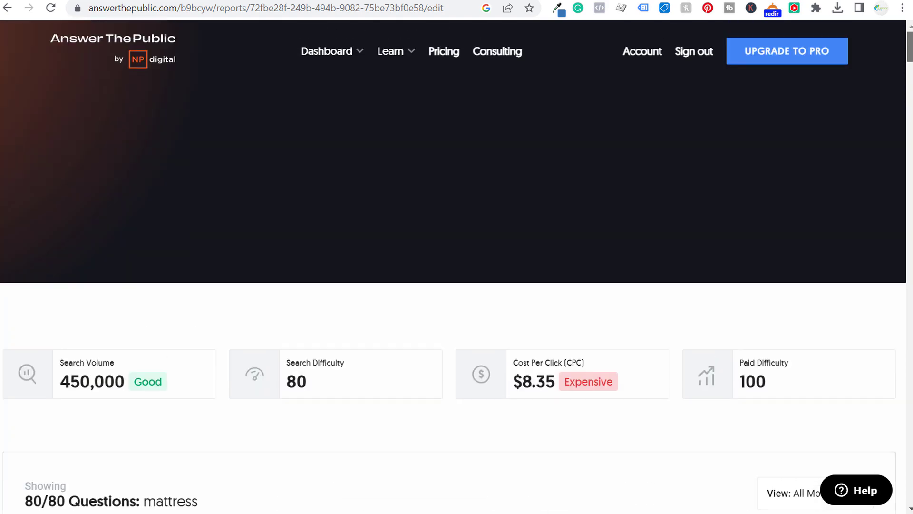
scroll(313, 167, down, 6)
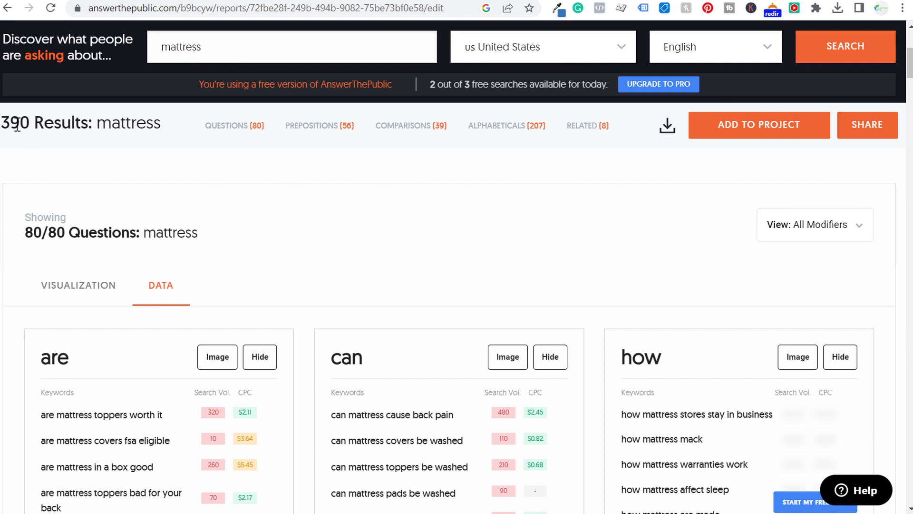
drag(9, 121, 124, 122)
click(251, 144)
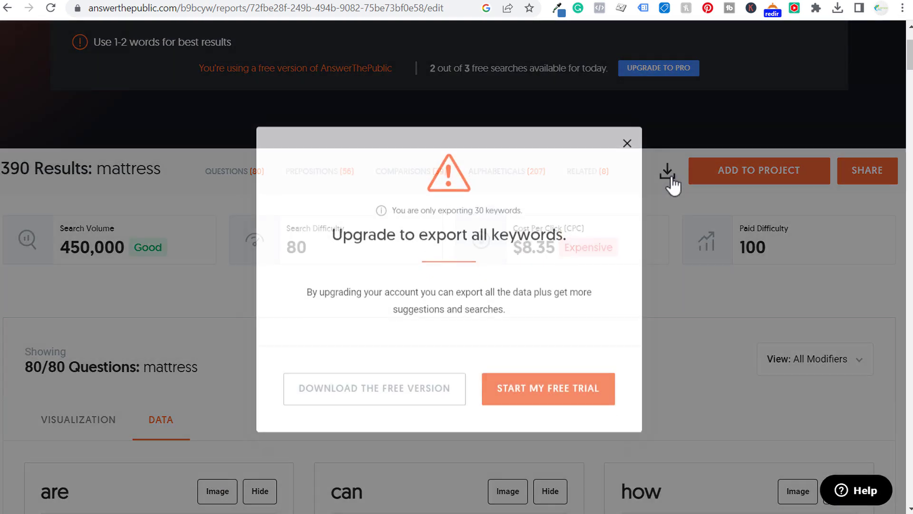
Step: Check the export limits for the mattress keyword report and close the upgrade dialog without downloading
click(669, 173)
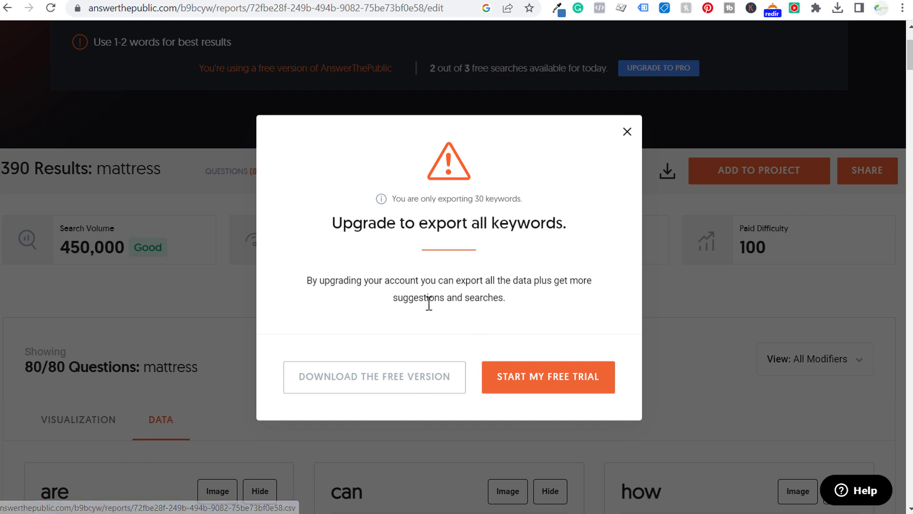
drag(527, 201, 422, 212)
click(423, 214)
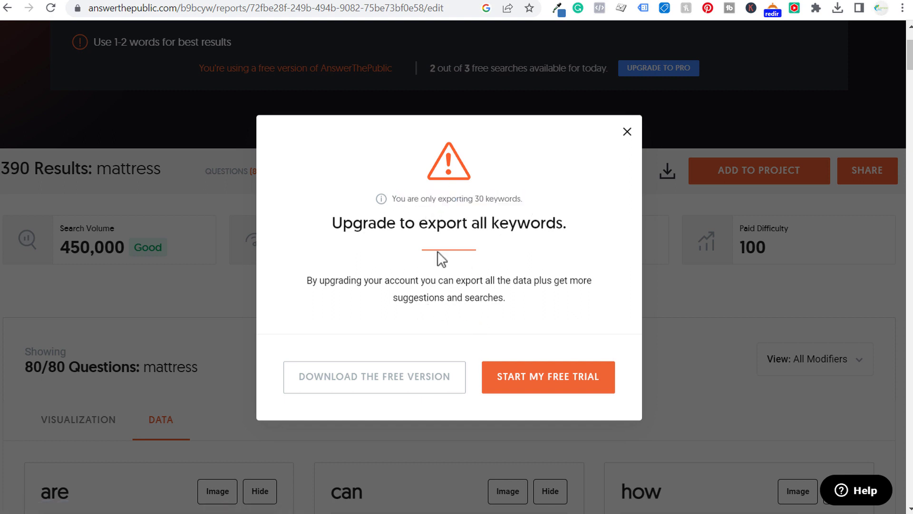
click(628, 132)
Step: Select and copy the report's keyword data from the "are" questions through the end of the Related list
scroll(495, 333, down, 4)
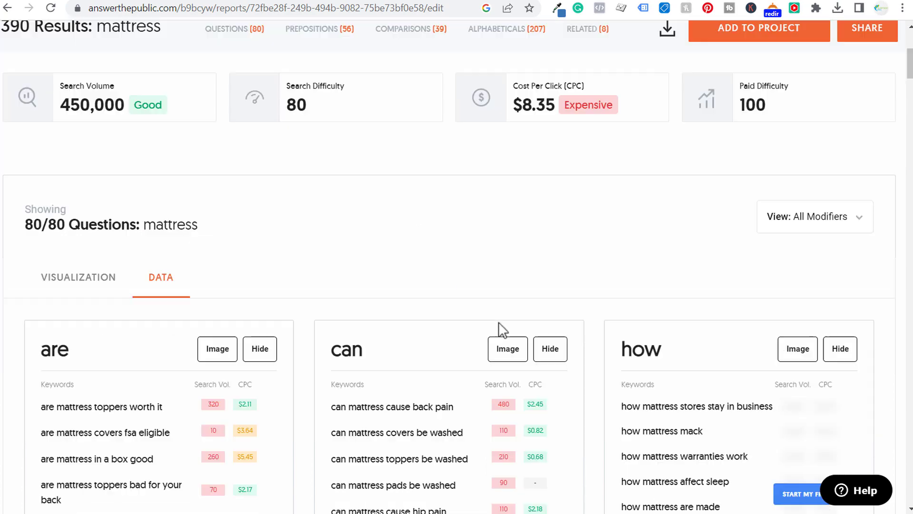
drag(43, 295, 350, 91)
scroll(743, 375, down, 10)
scroll(743, 375, down, 20)
scroll(741, 351, down, 20)
scroll(565, 273, up, 3)
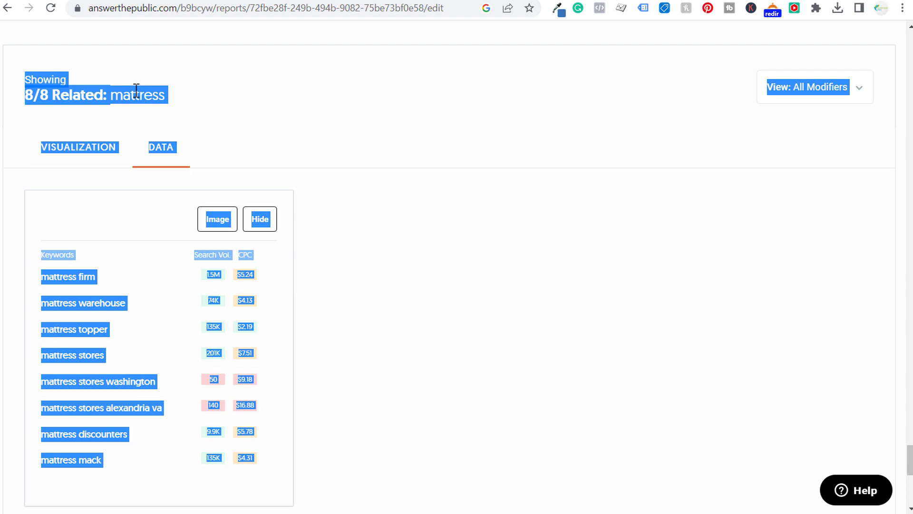
scroll(412, 187, up, 3)
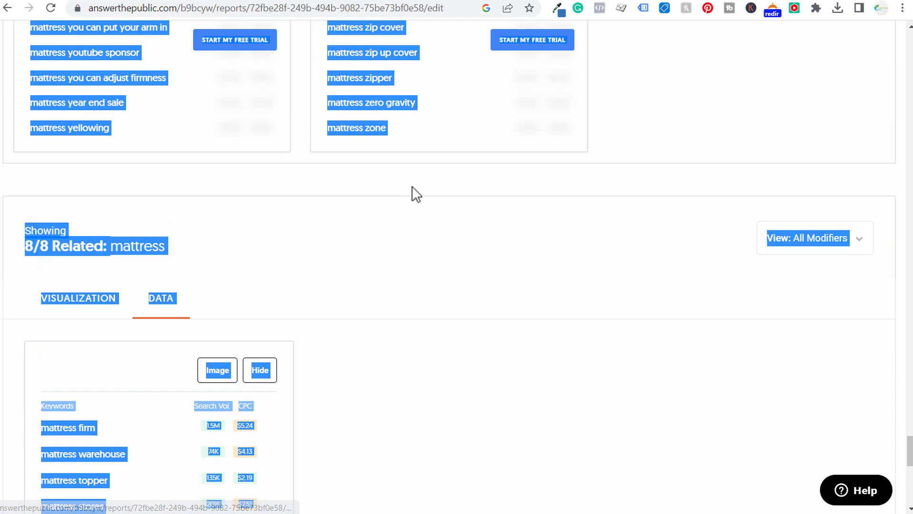
scroll(412, 186, up, 2)
scroll(393, 179, down, 5)
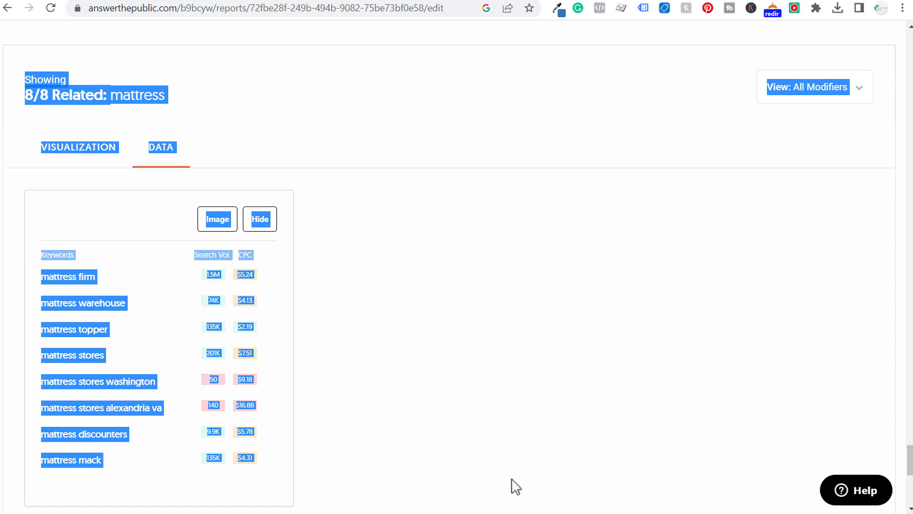
Step: Add a new worksheet in the Excel workbook and enter the heading "Questions" in cell A3
click(514, 510)
click(522, 492)
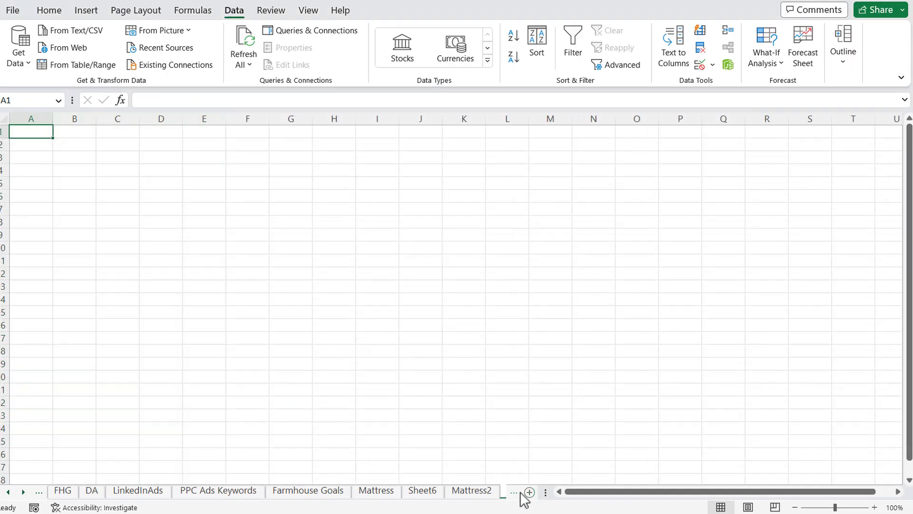
click(46, 159)
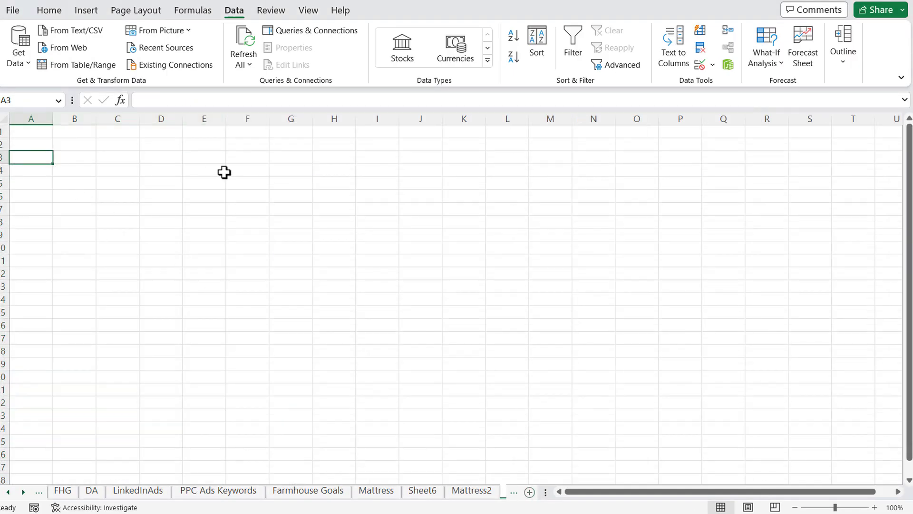
text(Que)
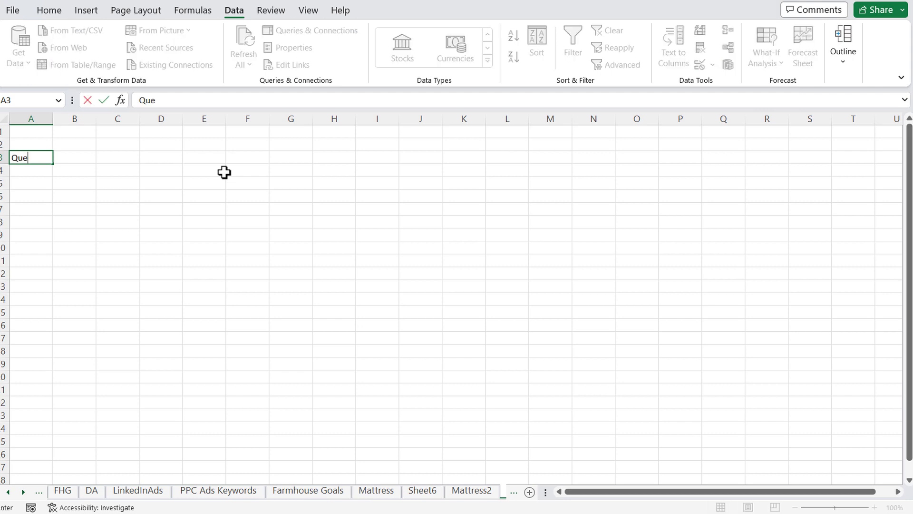
text(stions)
key(Return)
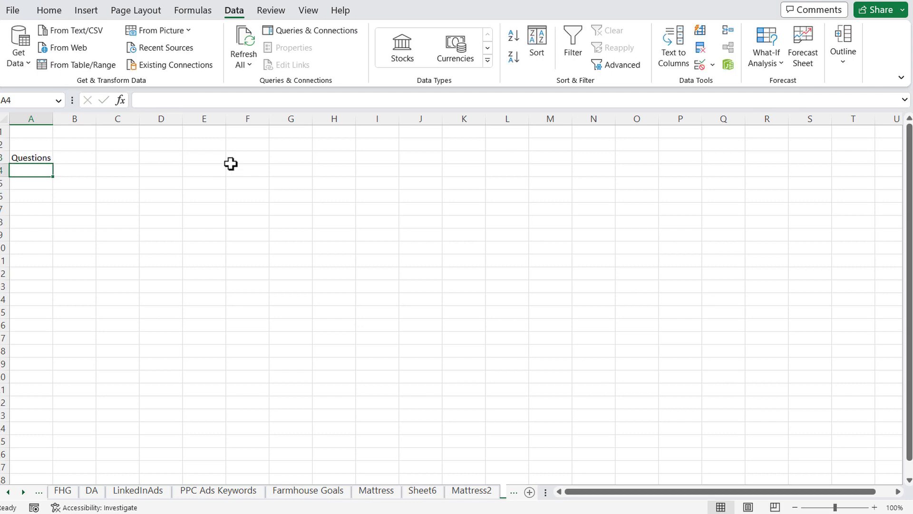
Step: Paste the copied keyword data into A4 with the destination's formatting and widen column A
key(ctrl+v)
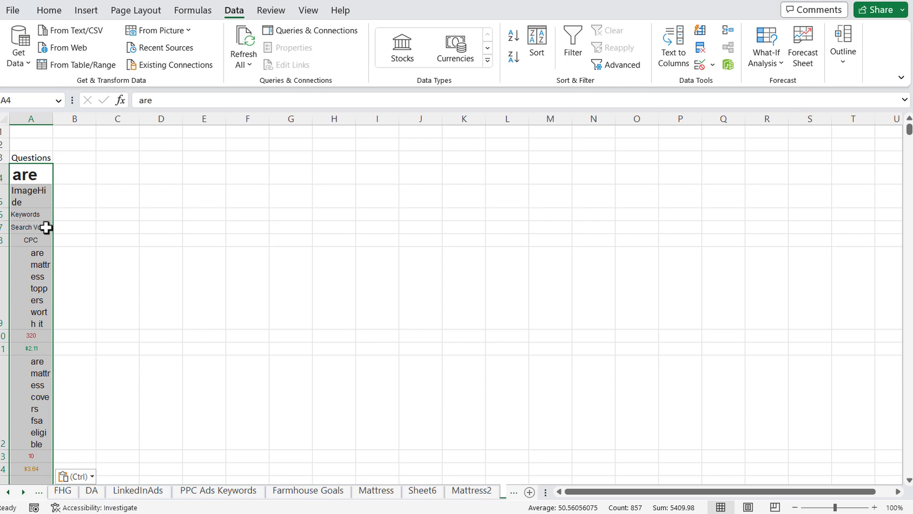
click(75, 476)
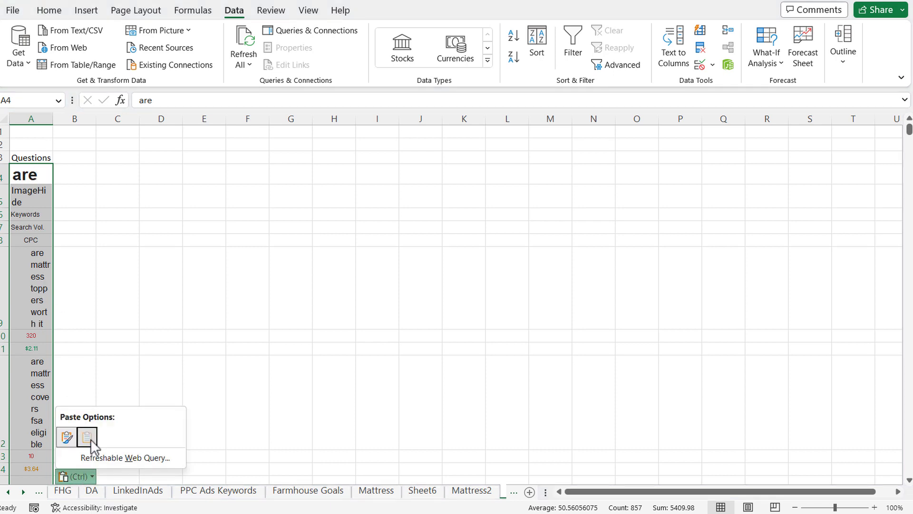
click(86, 438)
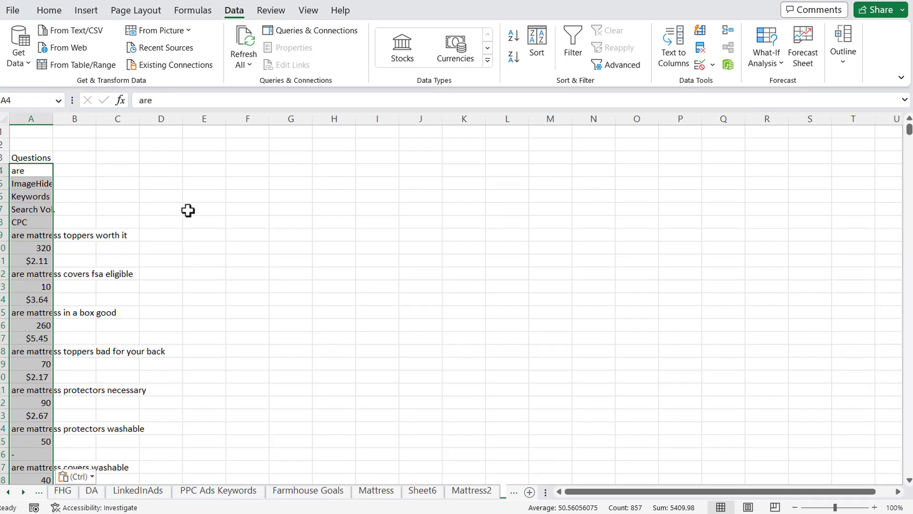
click(188, 210)
drag(53, 118, 149, 118)
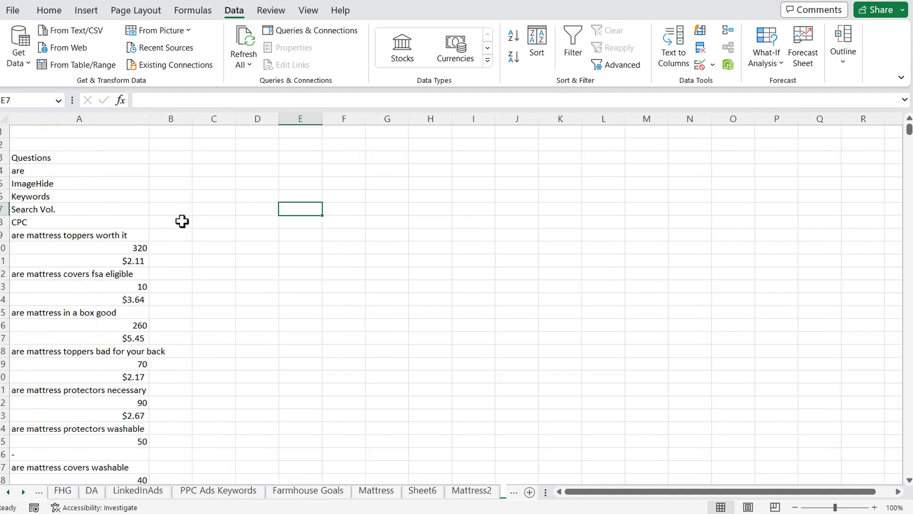
Step: Add a filter to the Questions heading in cell A3
click(83, 160)
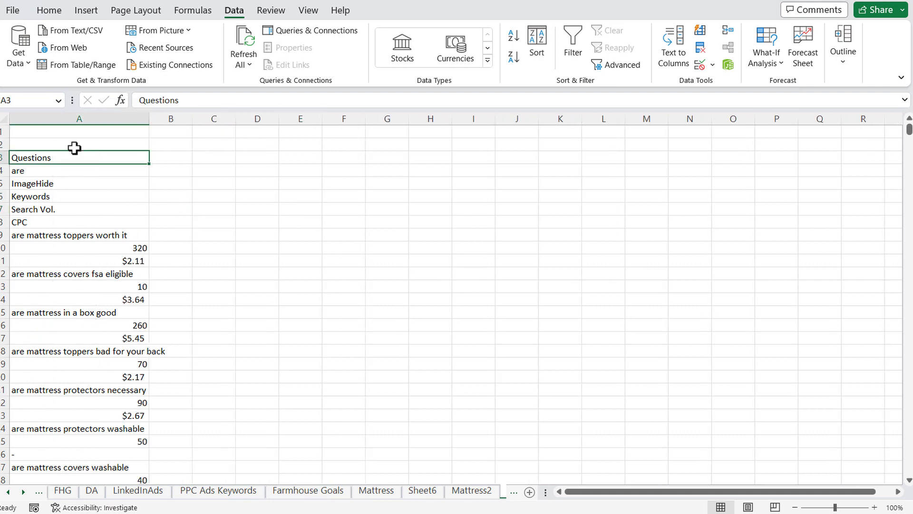
click(49, 11)
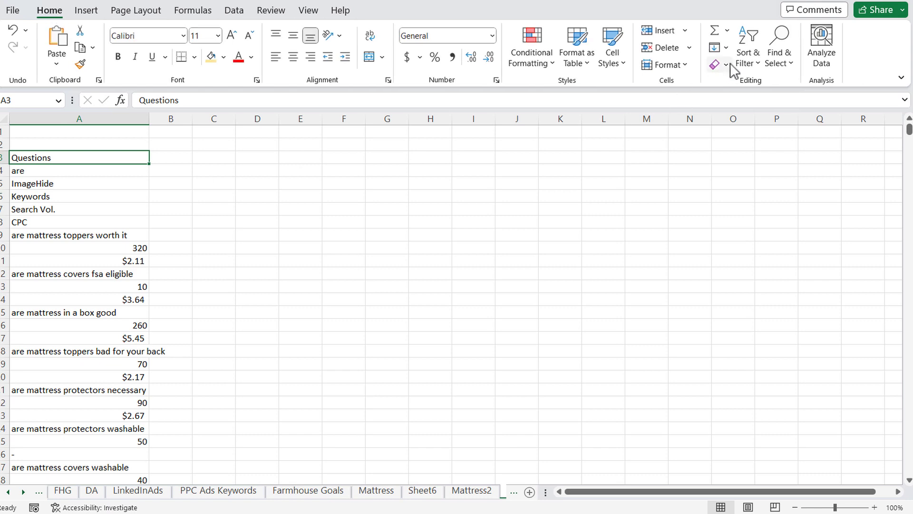
click(746, 56)
click(756, 143)
Step: Filter the Questions column with a text filter that shows only rows containing "mattress"
click(144, 159)
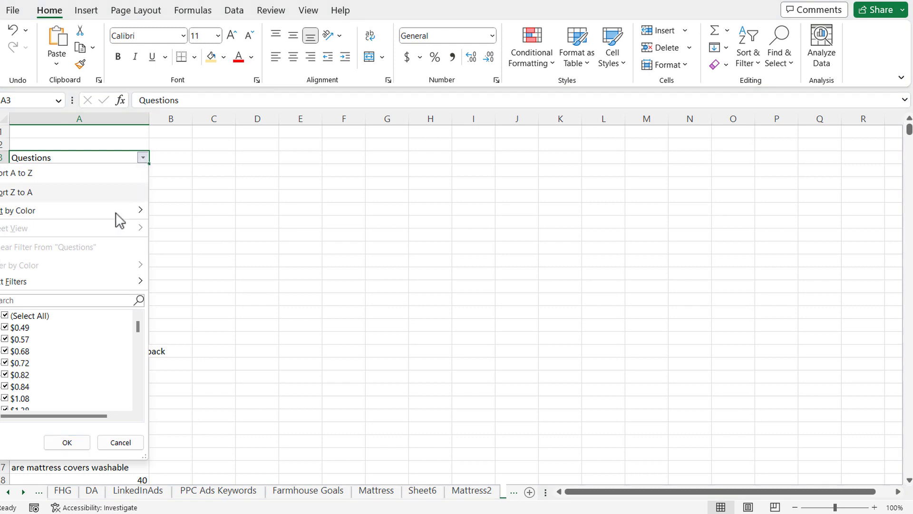
mouse_move(61, 284)
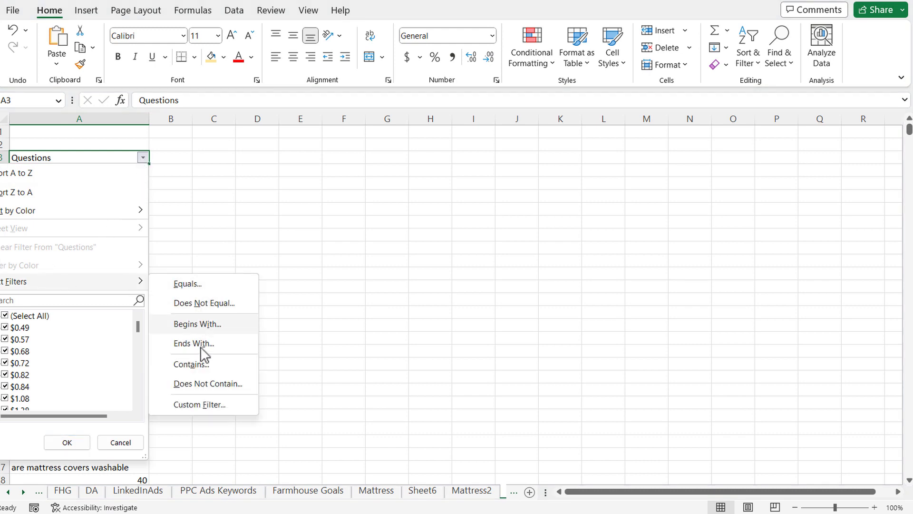
click(195, 364)
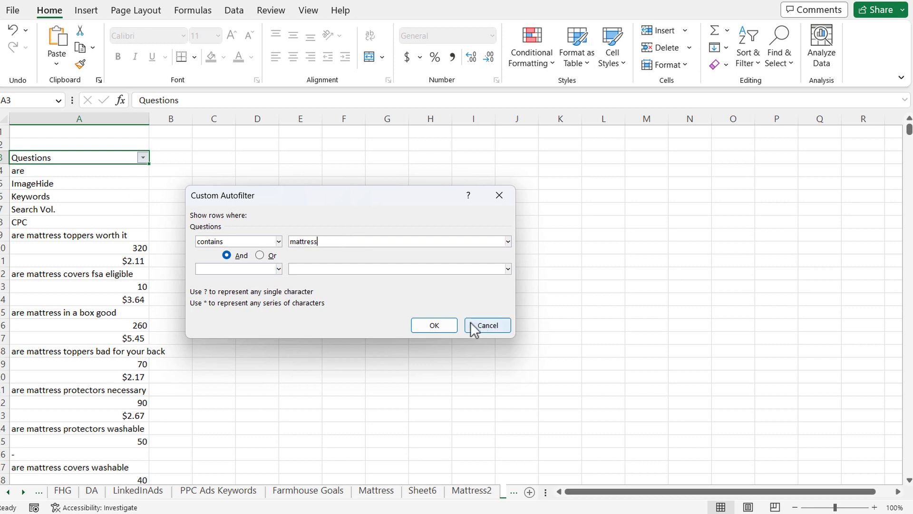
click(453, 327)
click(385, 281)
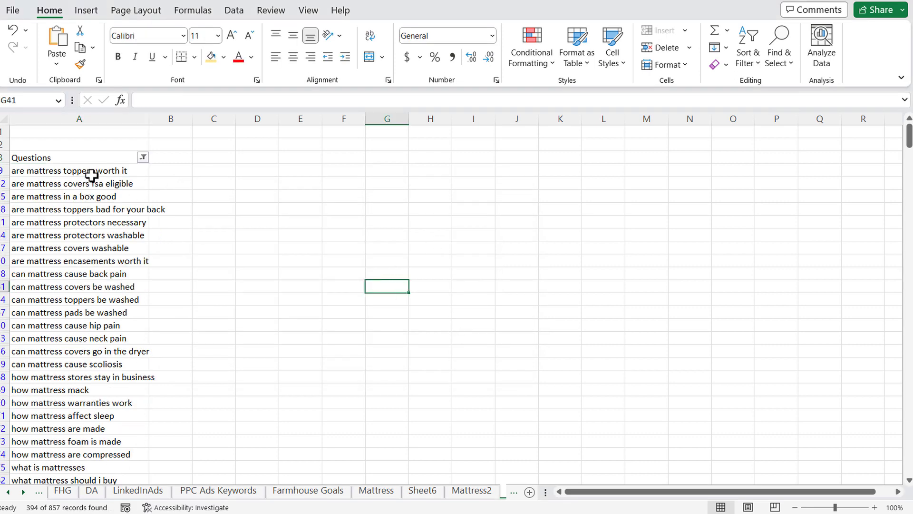
Step: Look through the filtered mattress questions in column A, from the opening "are" questions down to the comparison keywords
drag(88, 171, 90, 196)
drag(114, 283, 119, 457)
click(45, 261)
scroll(785, 221, down, 7)
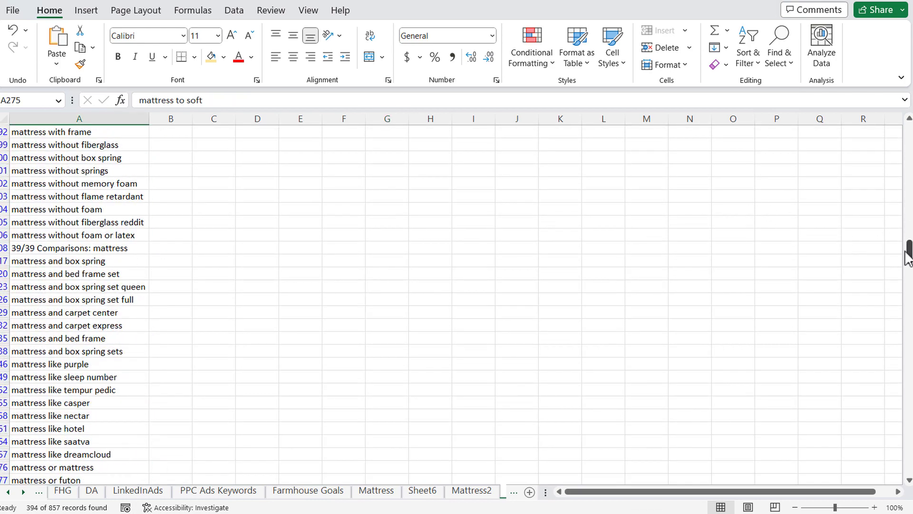
drag(907, 245, 907, 128)
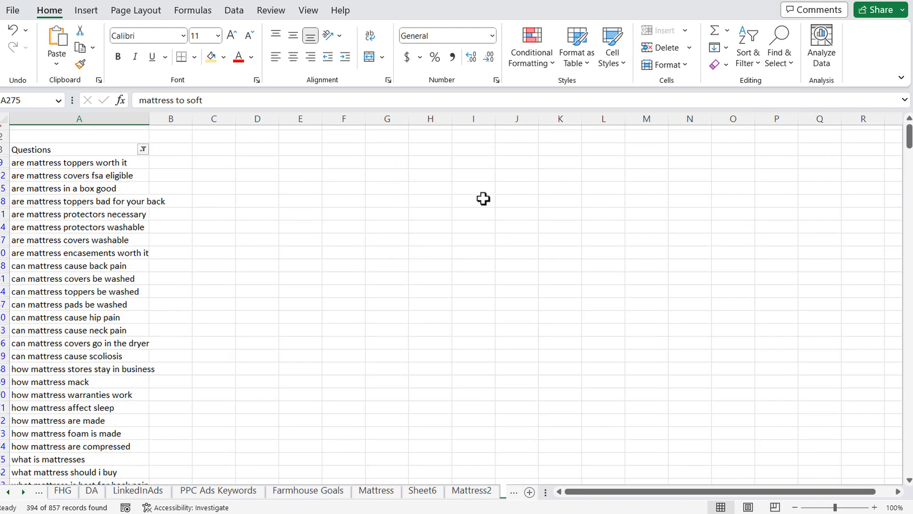
Step: Widen column A to fit the questions and delete the row "are mattress covers fsa eligible"
double_click(149, 119)
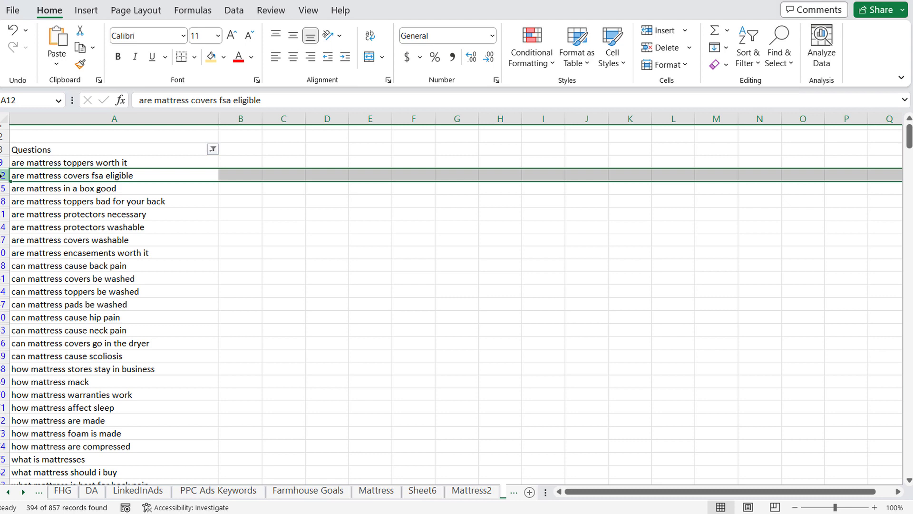
right_click(4, 175)
click(67, 332)
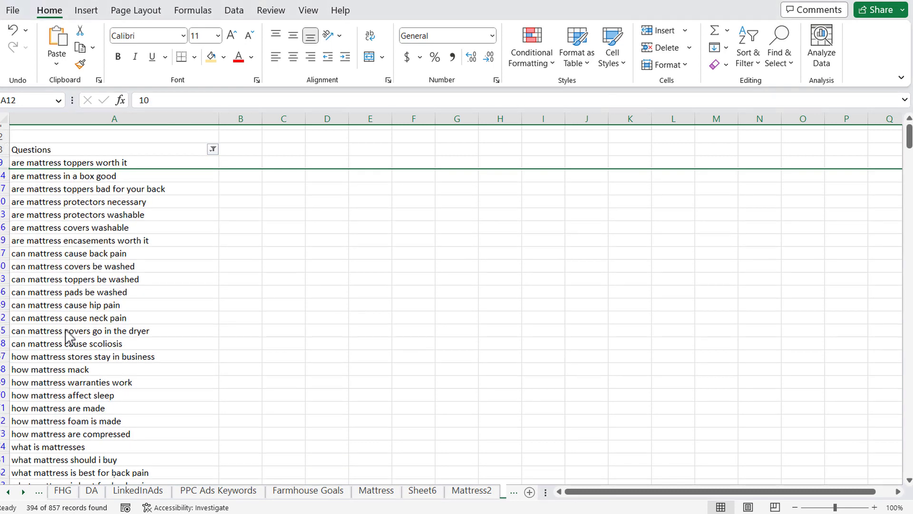
Step: Examine the remaining "are", "can", "how", "what" and "when" mattress questions in column A
drag(94, 165, 127, 253)
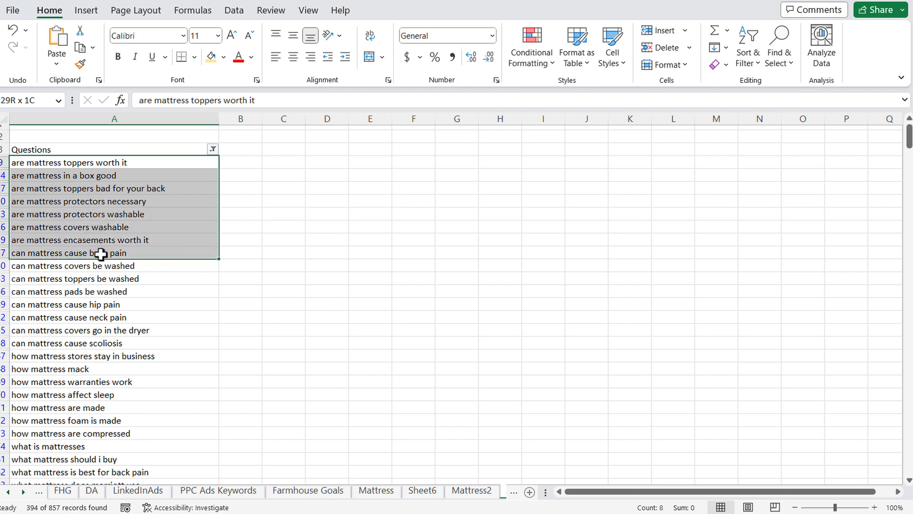
click(428, 265)
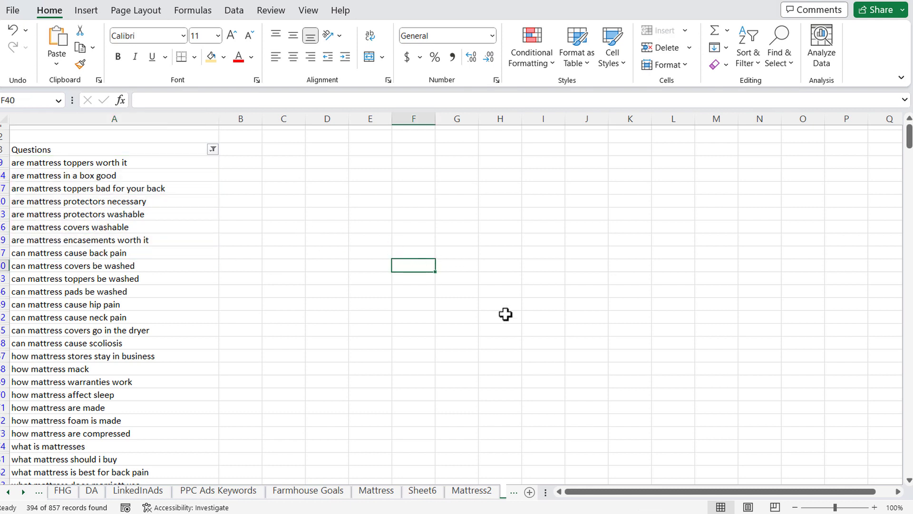
drag(155, 162, 164, 431)
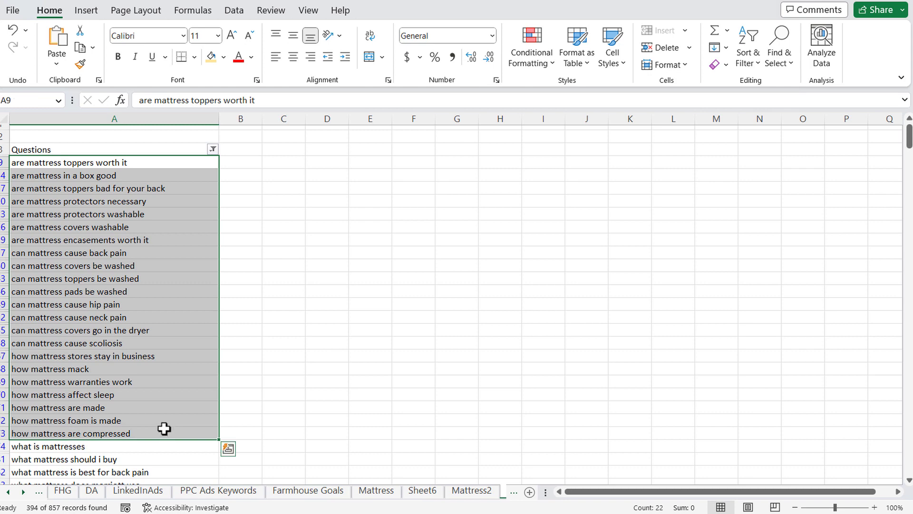
click(391, 293)
scroll(150, 292, down, 4)
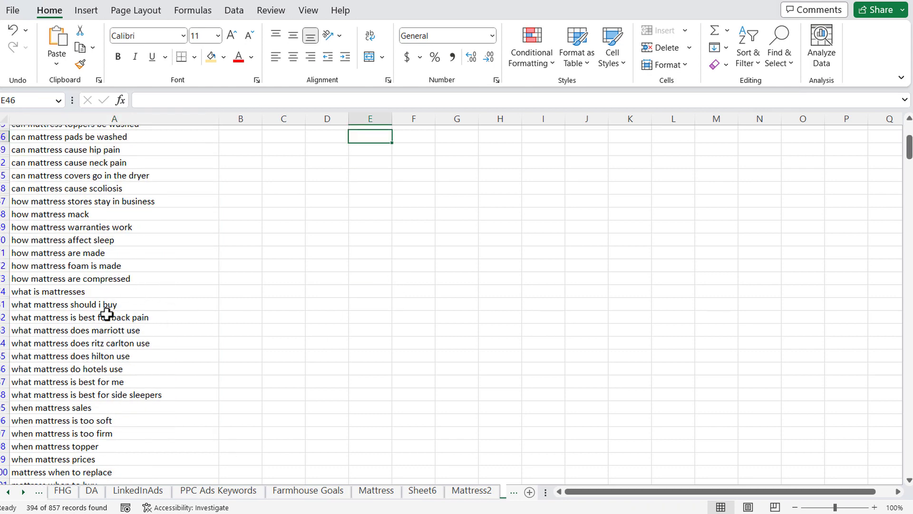
scroll(105, 326, down, 3)
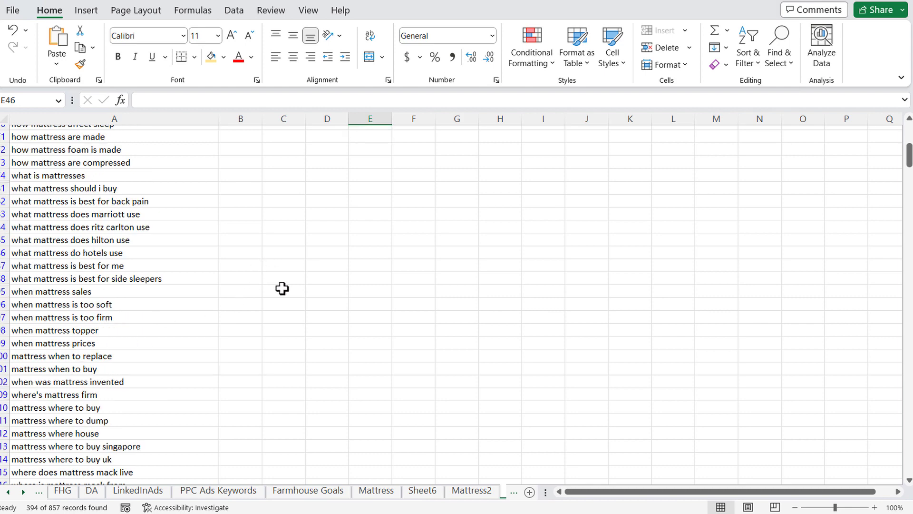
scroll(272, 272, up, 4)
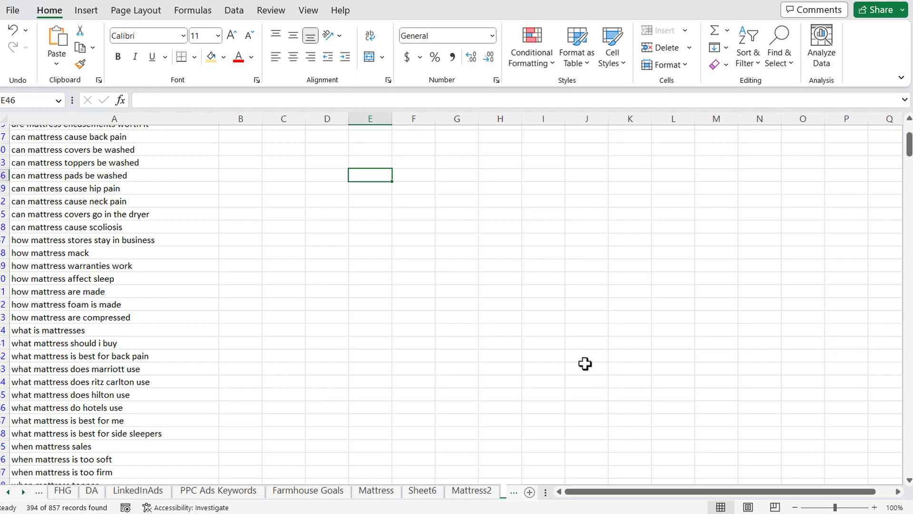
Step: Switch to the ChatGPT Mattress Content Ideas chat and review the prompt requesting blog post titles for the questions and the start of its answer
key(alt+Tab)
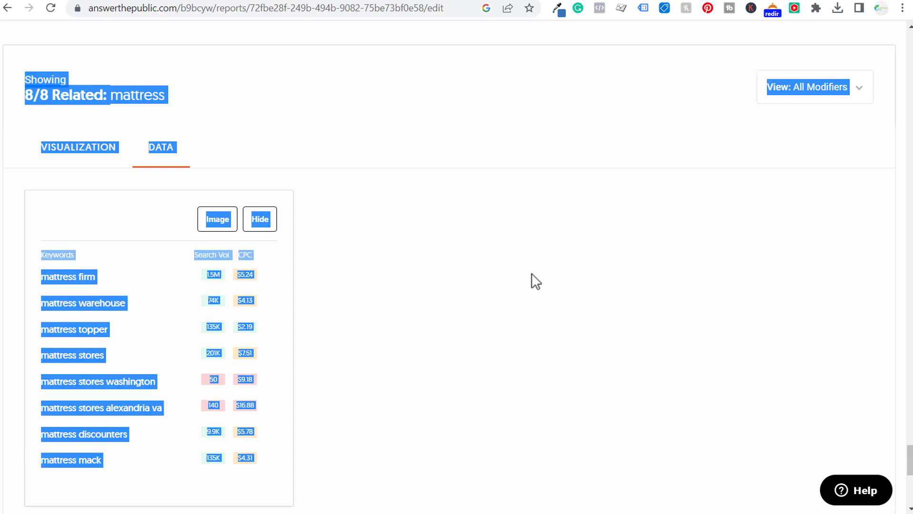
click(222, 1)
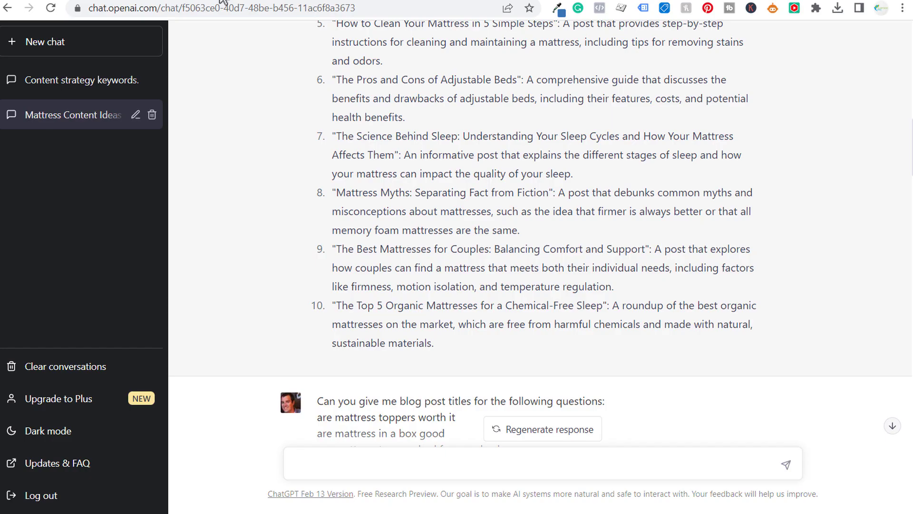
scroll(678, 192, down, 4)
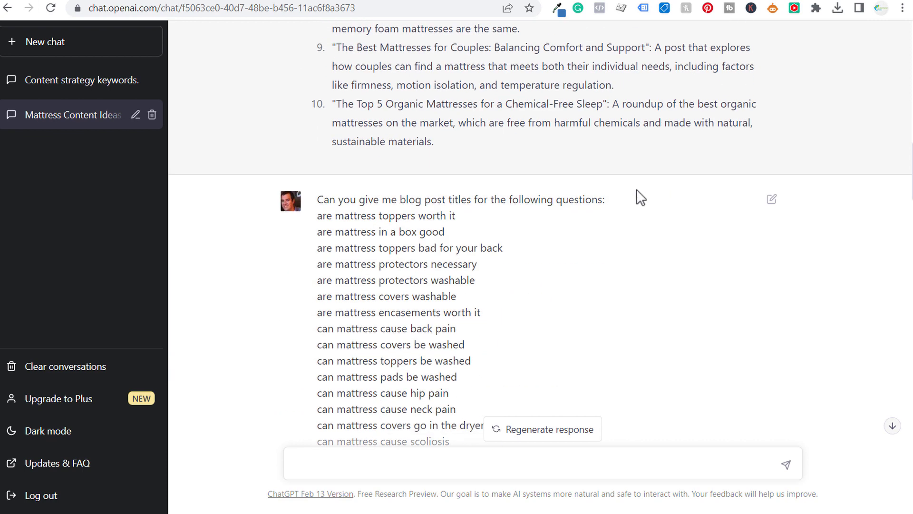
drag(325, 200, 594, 199)
click(637, 210)
drag(318, 216, 634, 345)
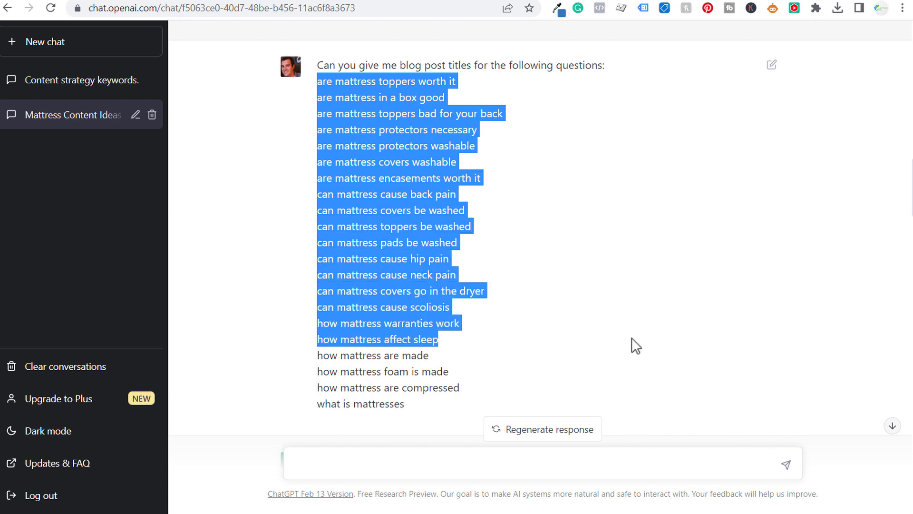
click(629, 298)
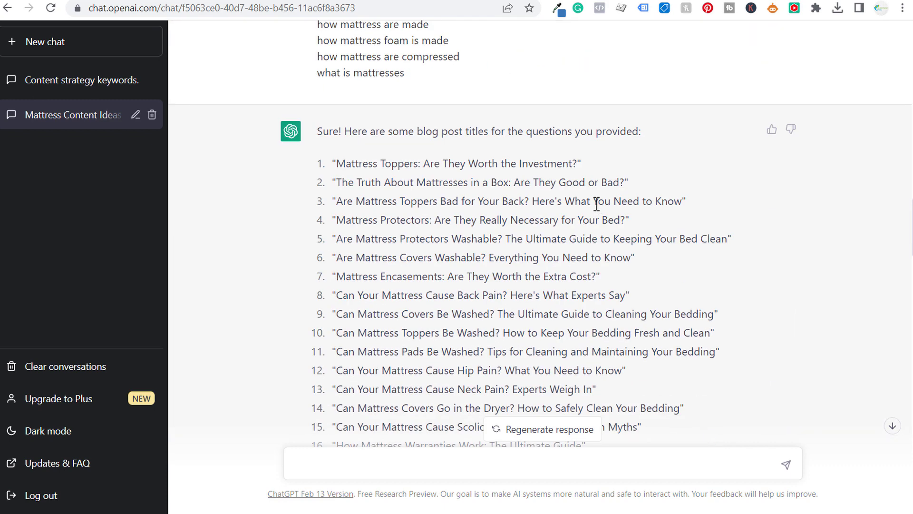
drag(352, 126, 623, 124)
click(606, 118)
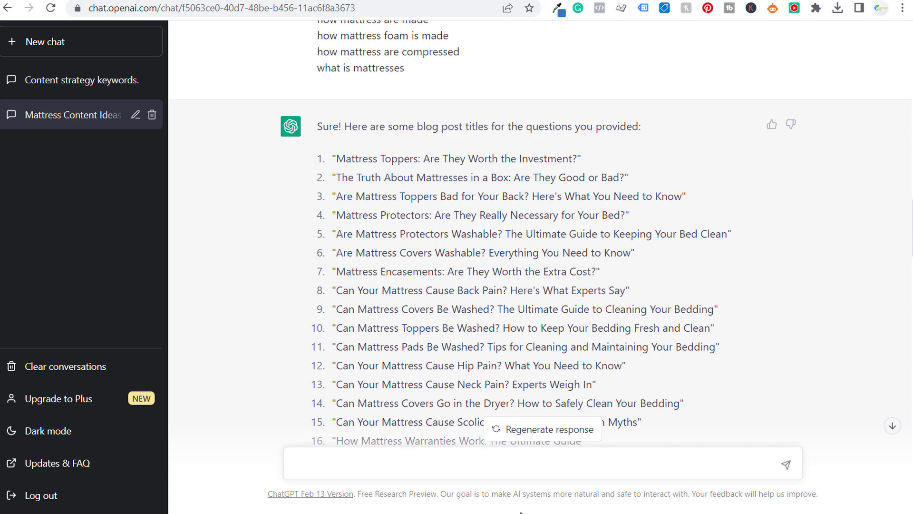
Step: Return to Excel and check the source questions from "are mattress toppers worth it" through "what is mattresses"
key(alt+Tab)
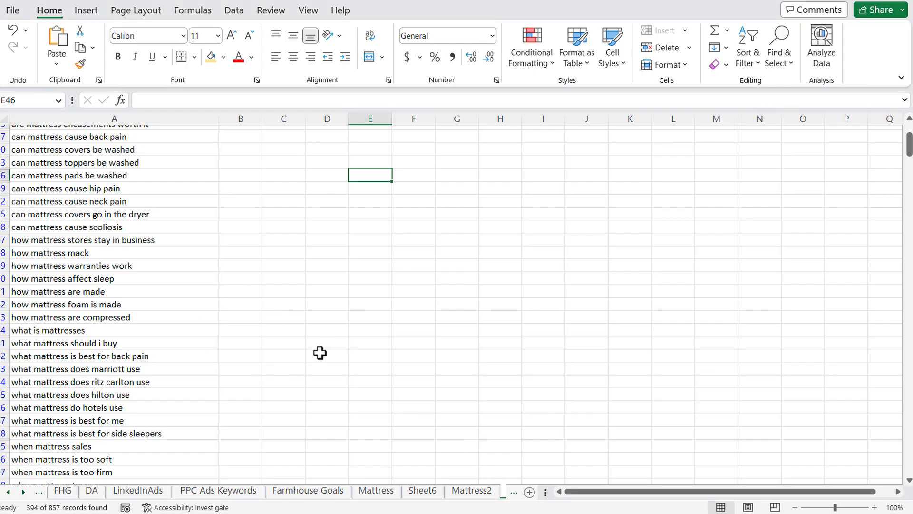
scroll(334, 257, up, 3)
click(244, 169)
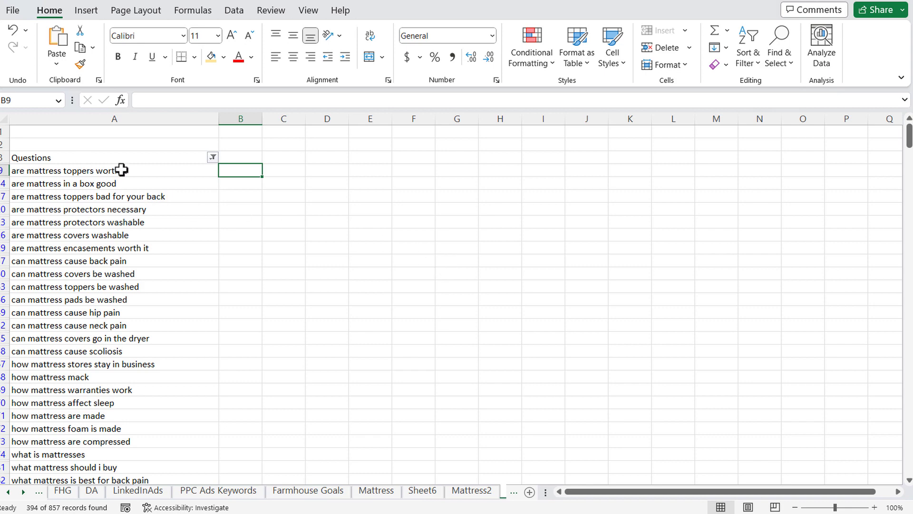
scroll(371, 336, down, 1)
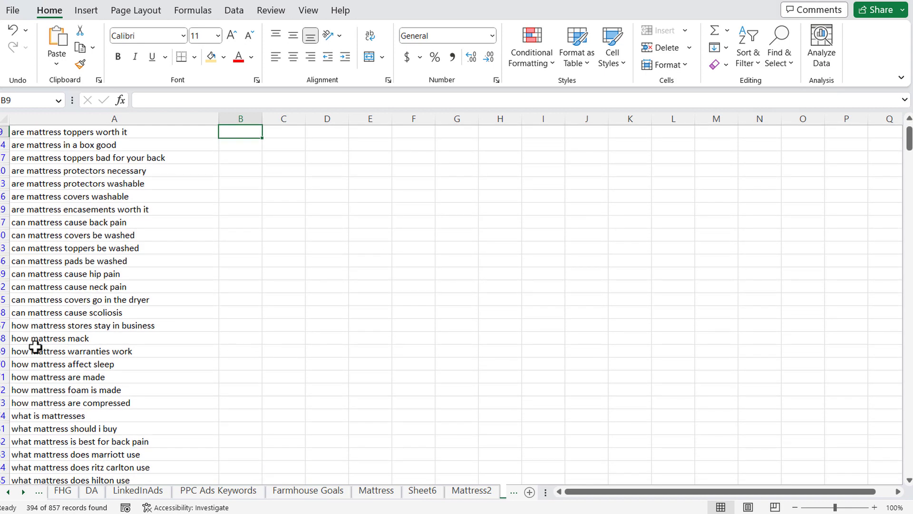
click(130, 339)
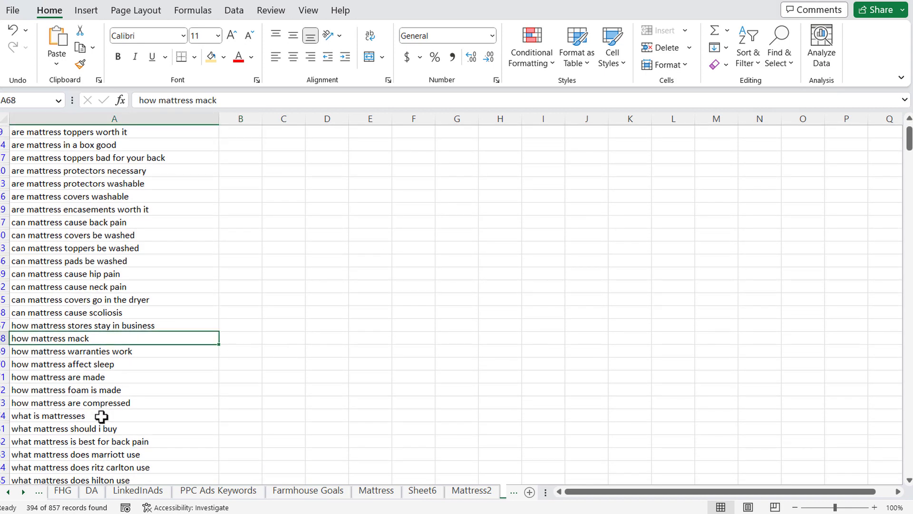
click(102, 416)
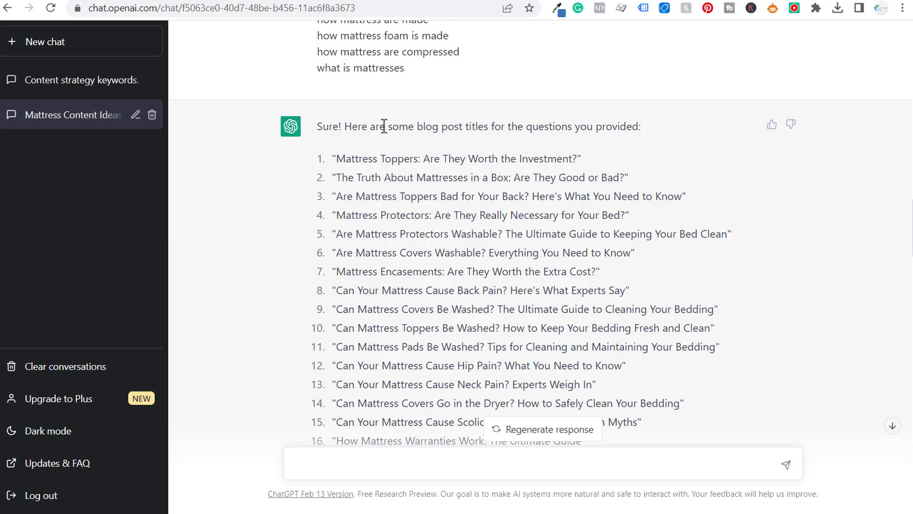
Step: Review the full list of ChatGPT blog post titles for the mattress questions and the keyword prompt that follows it
drag(385, 127, 663, 127)
click(516, 159)
drag(336, 156, 705, 401)
scroll(618, 229, down, 2)
scroll(666, 276, down, 1)
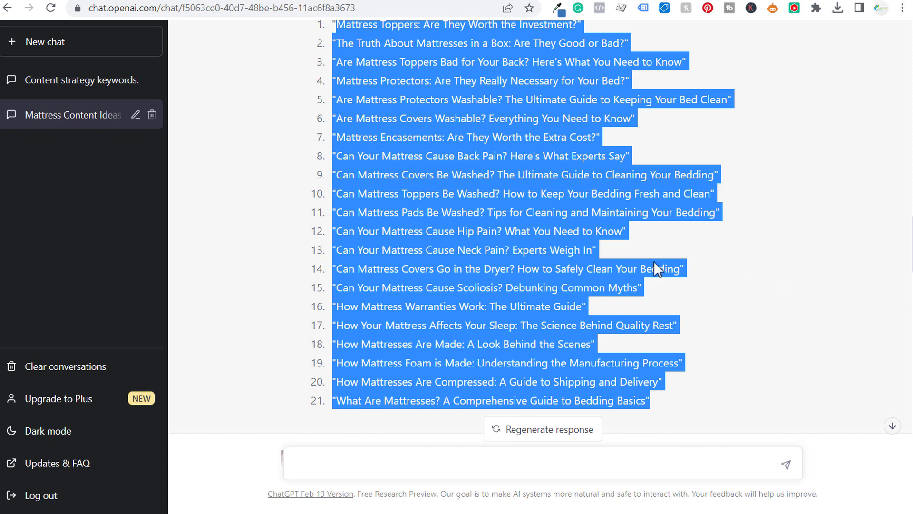
click(435, 241)
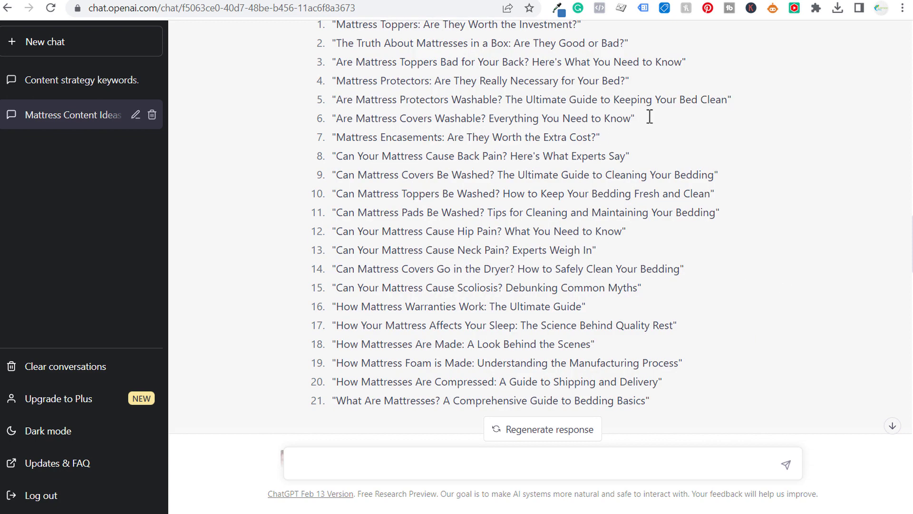
scroll(746, 157, up, 10)
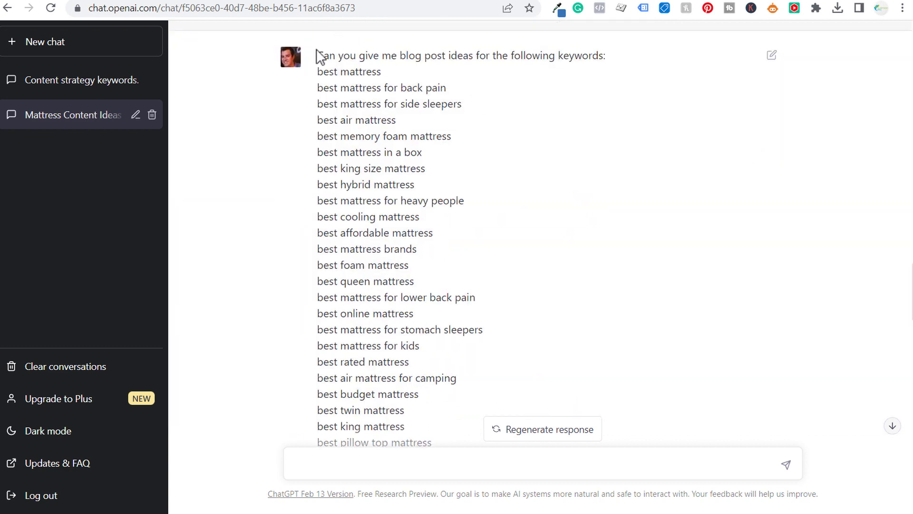
Step: Open the Mattress2 worksheet in Excel and examine its Twin, Full, Queen and King keyword groups
key(alt+Tab)
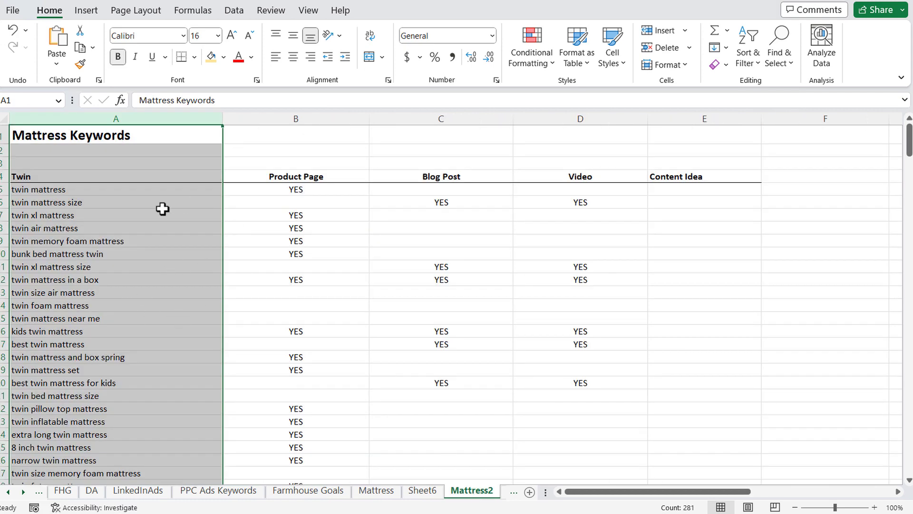
click(163, 227)
scroll(145, 210, down, 1)
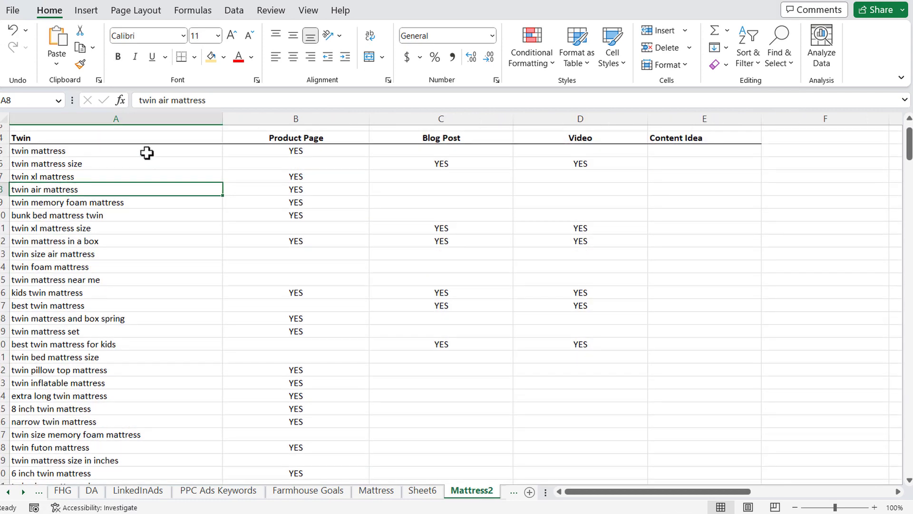
drag(147, 152, 153, 415)
click(150, 384)
scroll(155, 383, down, 3)
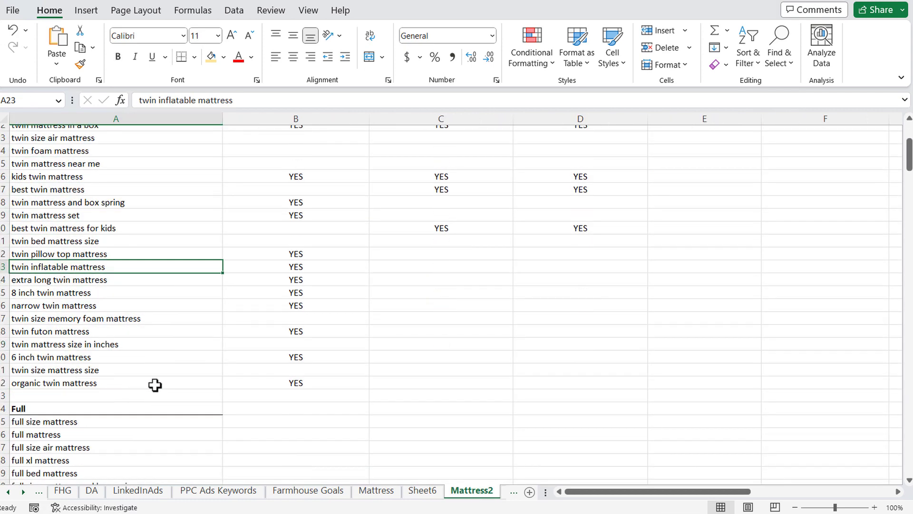
scroll(156, 326, down, 3)
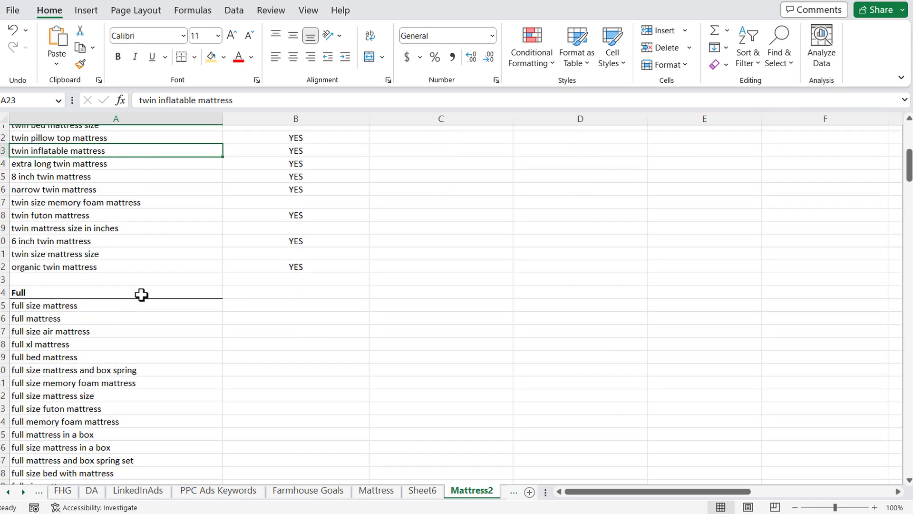
scroll(145, 294, down, 2)
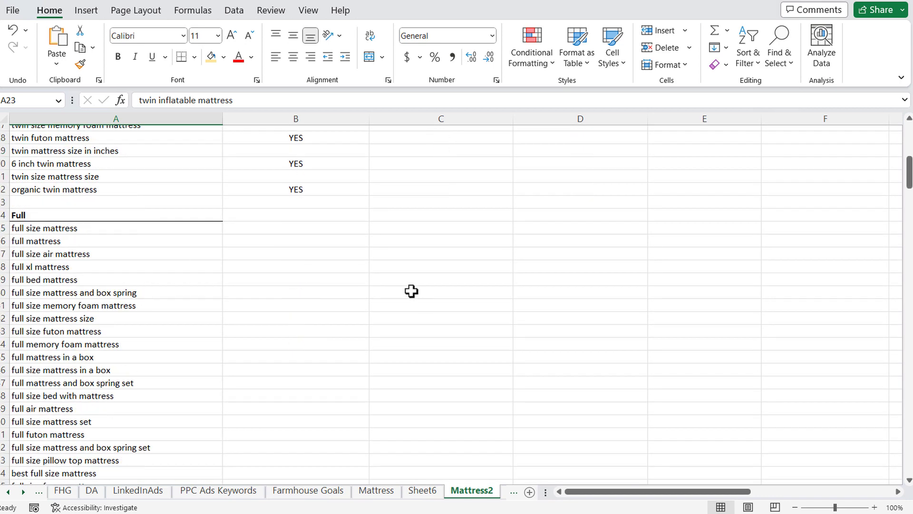
scroll(412, 292, down, 3)
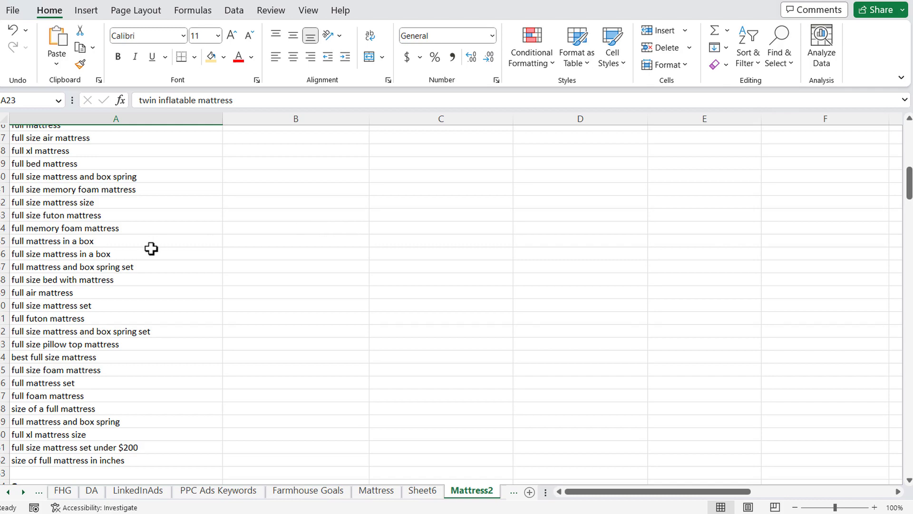
scroll(151, 248, down, 17)
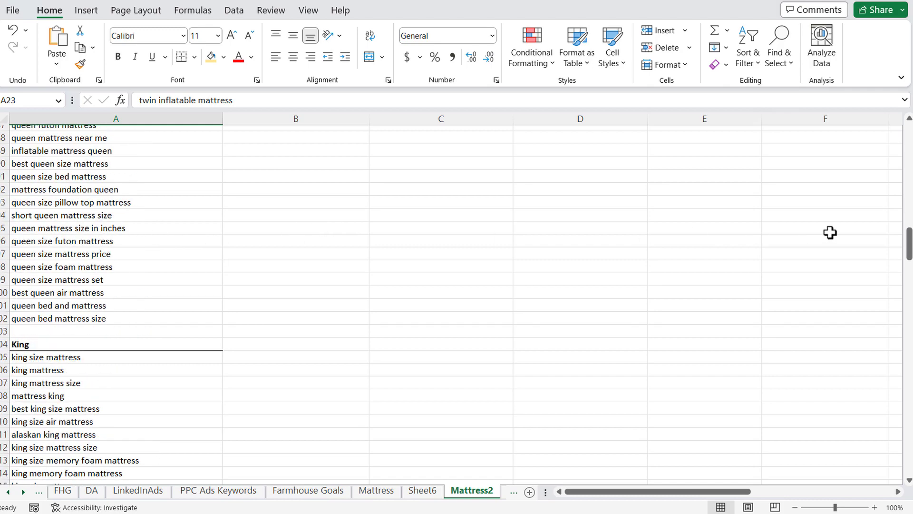
Step: Find the Best group further down column A of Mattress2 and examine its keywords
drag(909, 244, 910, 407)
scroll(204, 234, up, 1)
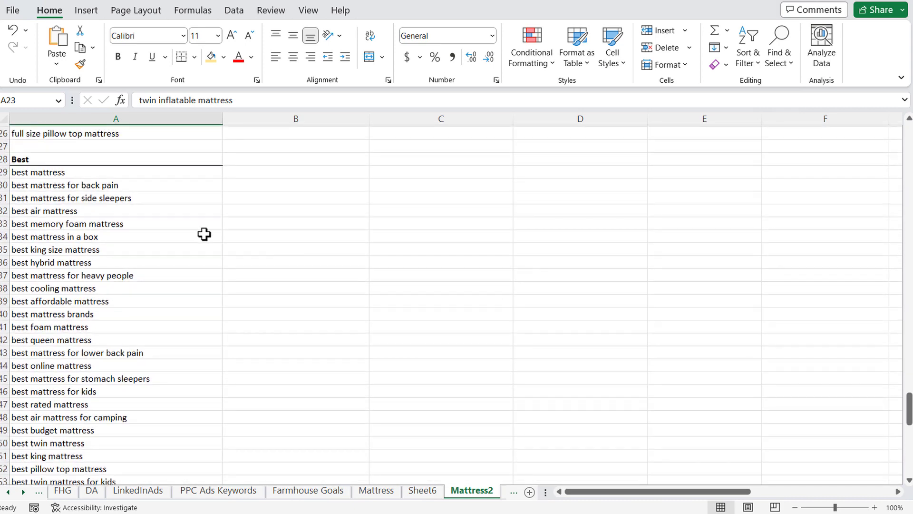
drag(132, 172, 179, 480)
click(432, 224)
scroll(198, 233, down, 3)
click(418, 352)
Step: Switch back to ChatGPT and review the prompt asking for blog post ideas based on the "best" mattress keywords
key(alt+Tab)
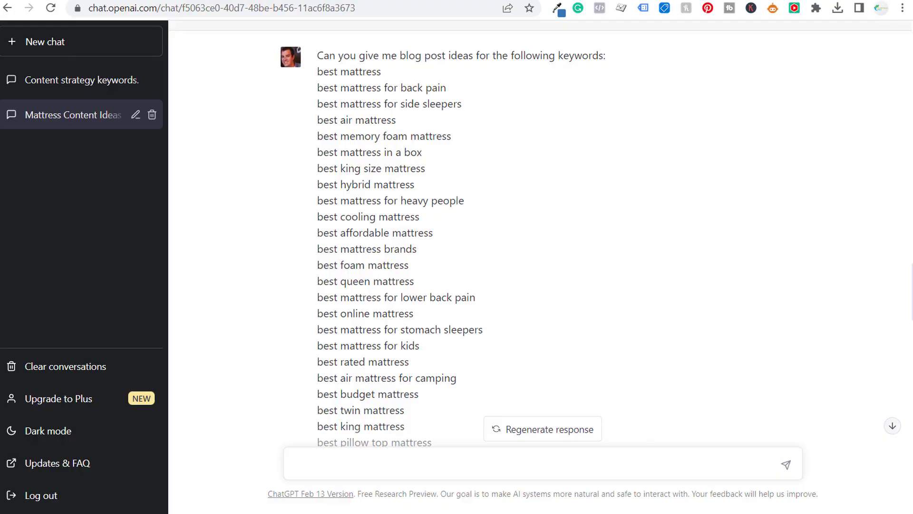
scroll(460, 327, down, 7)
scroll(469, 267, up, 10)
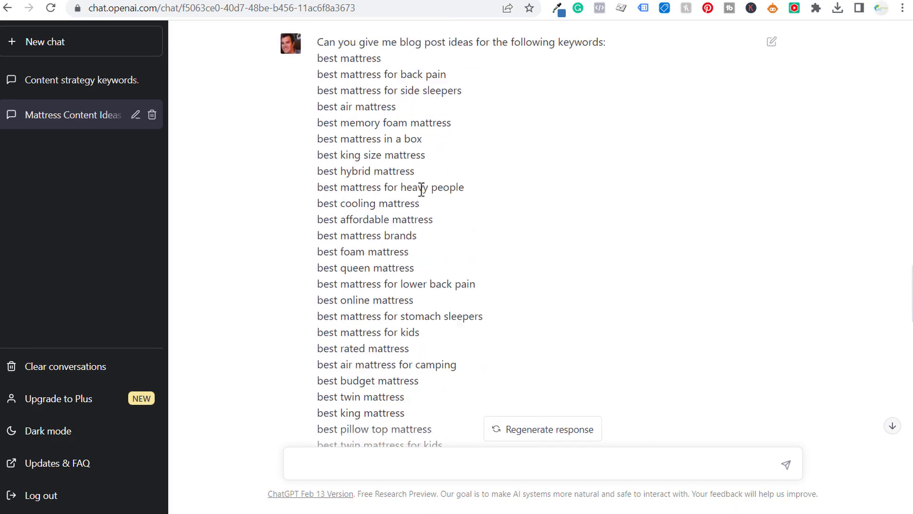
drag(317, 196, 643, 187)
click(460, 218)
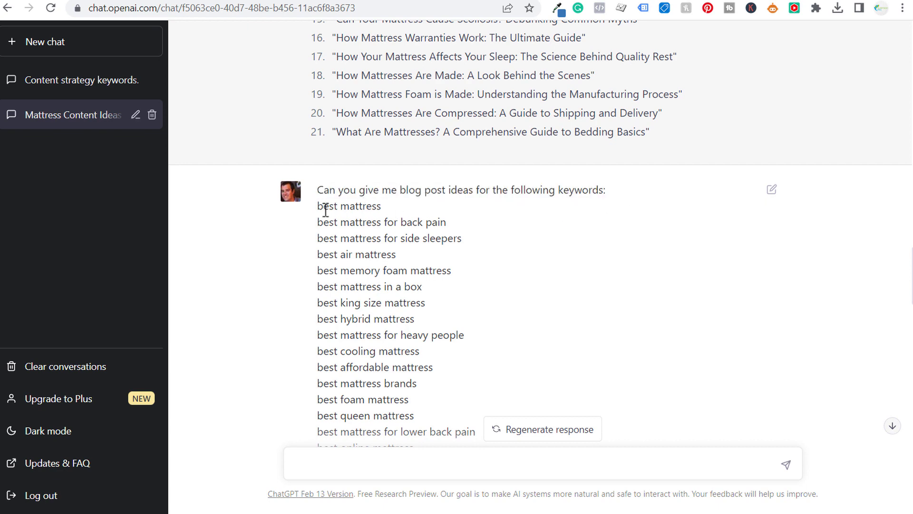
Step: Compare the "best" mattress keywords in the prompt with the blog post titles ChatGPT generated for them
drag(316, 207, 389, 205)
drag(314, 223, 449, 223)
click(573, 250)
scroll(577, 249, down, 10)
scroll(582, 235, down, 20)
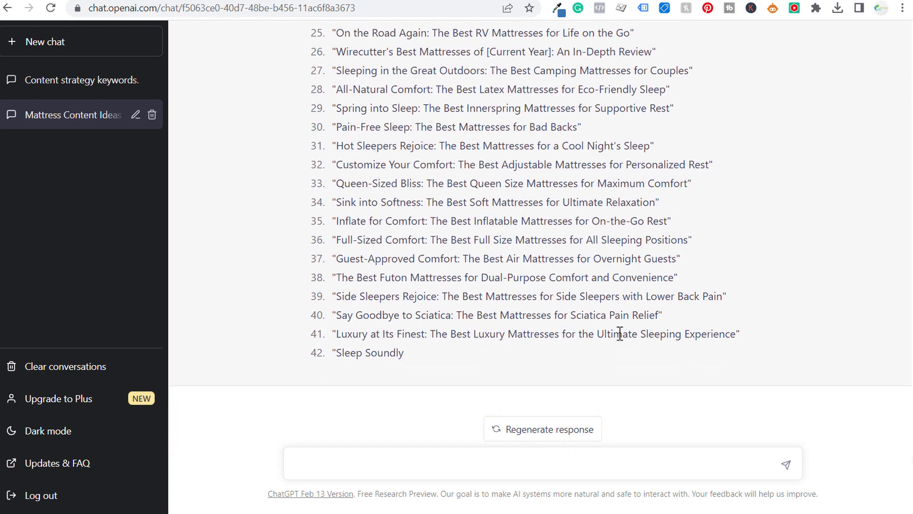
drag(755, 329, 440, 227)
click(439, 227)
scroll(444, 231, up, 2)
scroll(444, 230, up, 13)
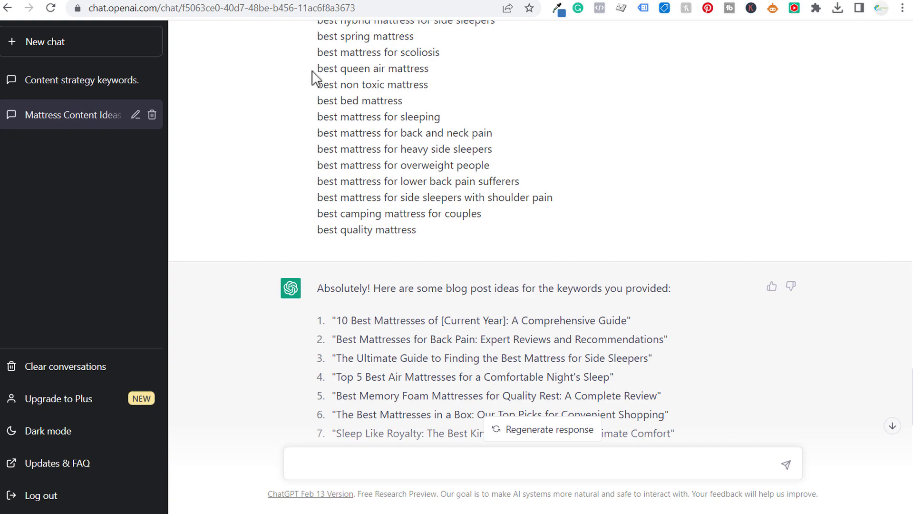
drag(469, 239, 306, 85)
click(471, 87)
scroll(452, 95, down, 15)
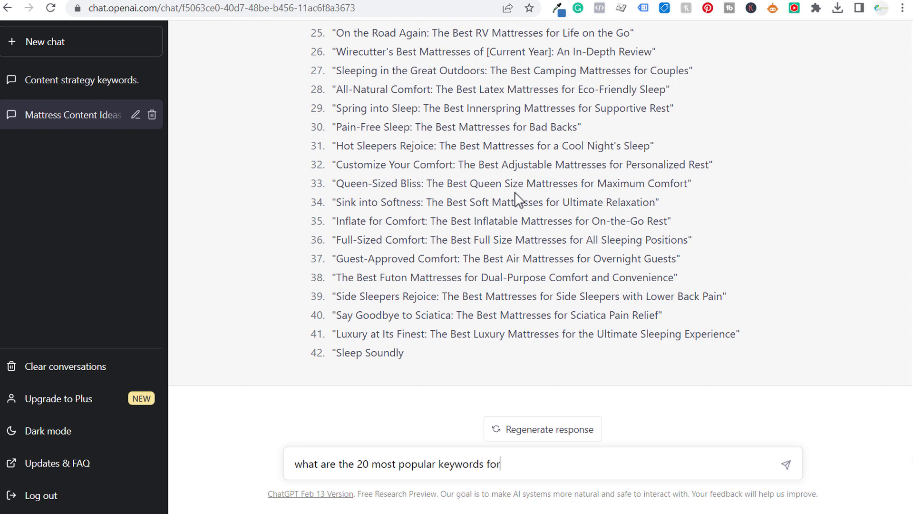
Step: Ask ChatGPT "what are the 20 most popular keywords for mattresses" and look over the returned list
text(tresses)
key(Return)
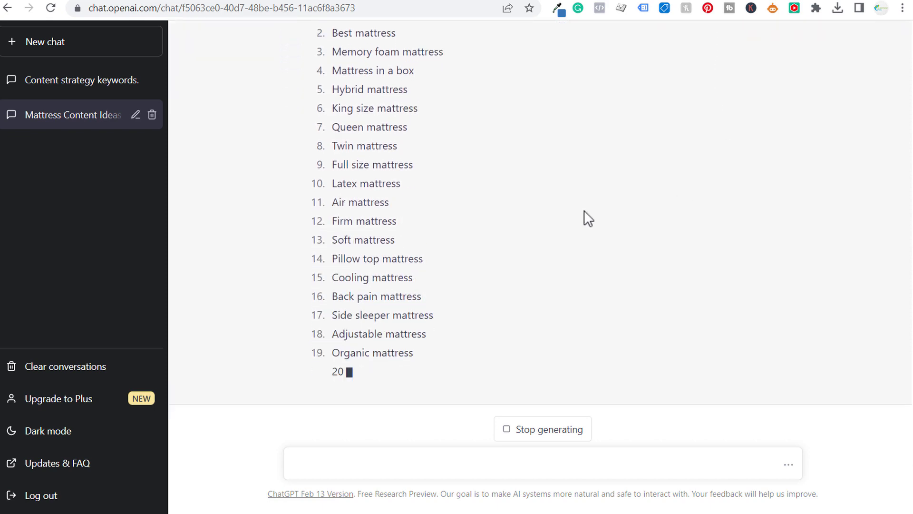
scroll(468, 385, up, 6)
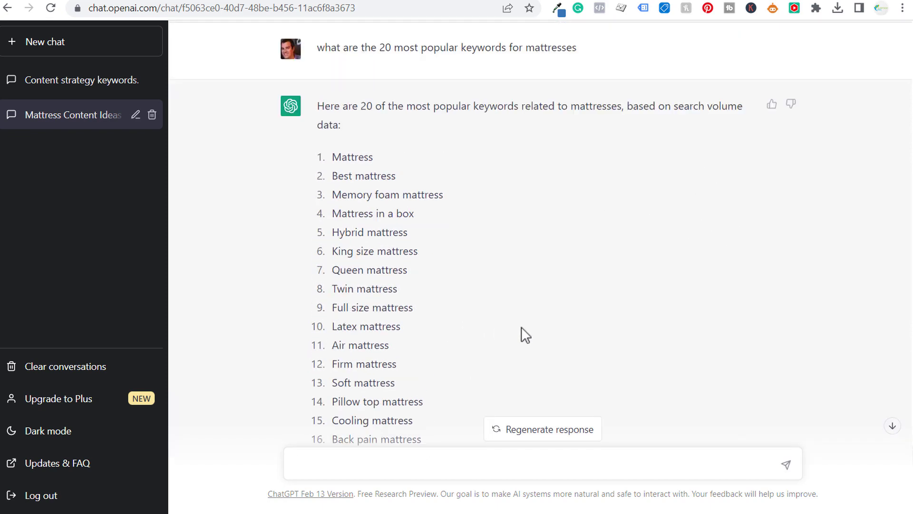
scroll(526, 320, down, 5)
drag(414, 374, 334, 133)
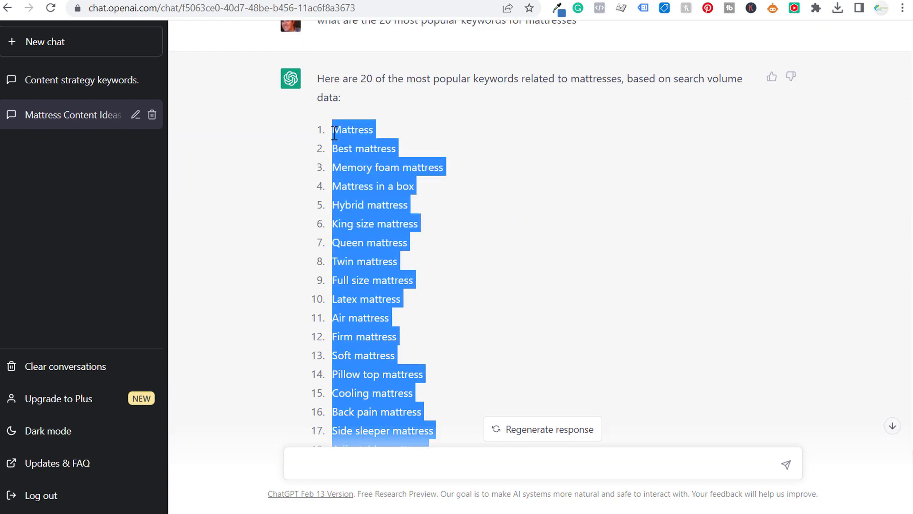
click(389, 115)
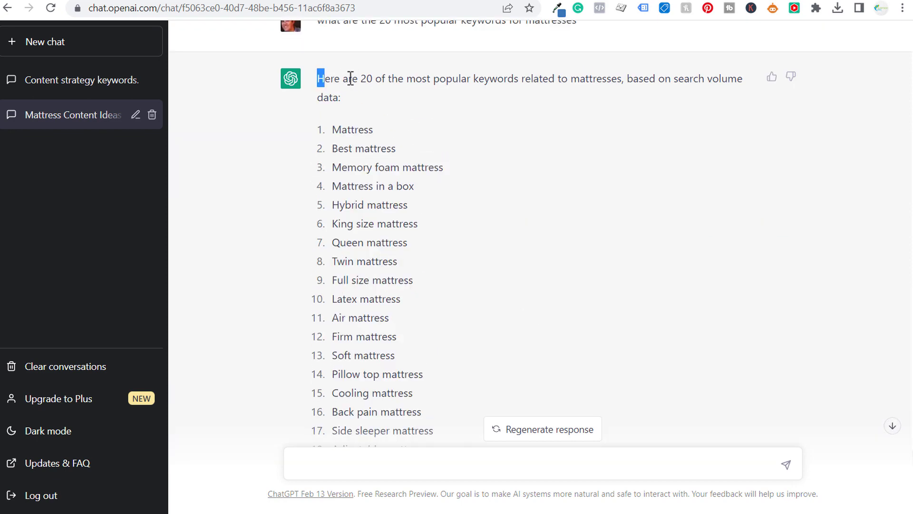
Step: Reuse the line "Here are 20 of the most popular keywords related to mattresses" to request search volume and keyword difficulty, and examine the figures
drag(351, 79, 620, 84)
key(ctrl+c)
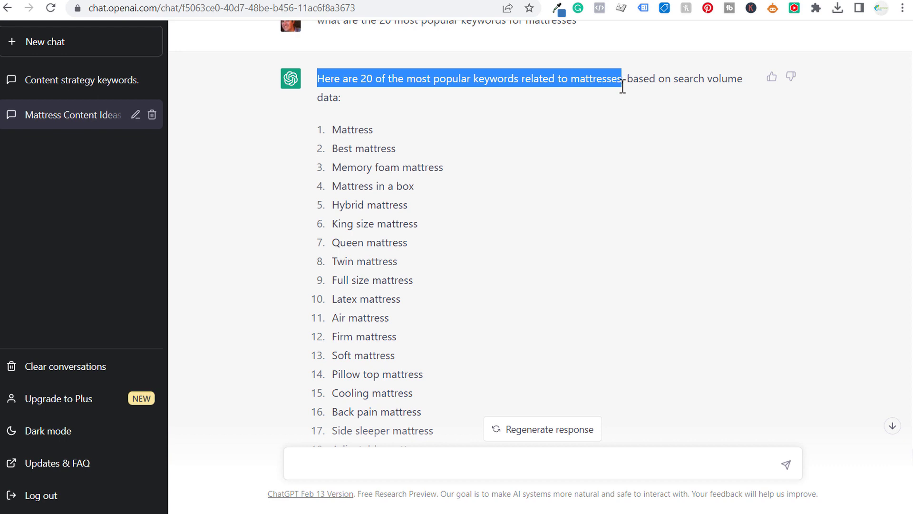
click(618, 178)
scroll(618, 178, down, 3)
key(ctrl+v)
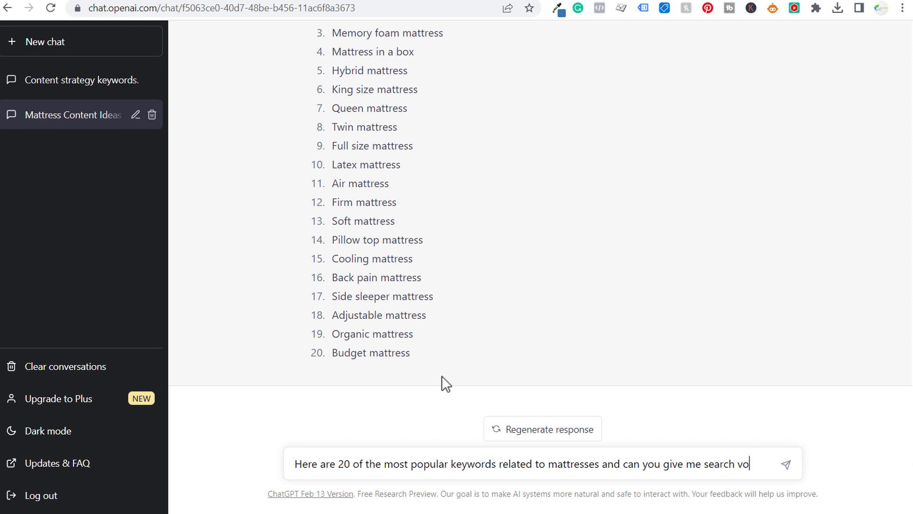
text(and keyword difficulty)
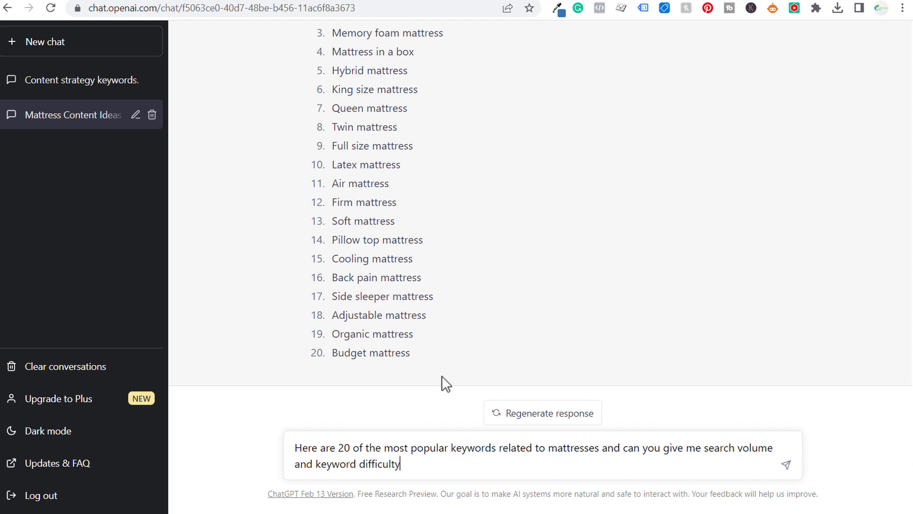
key(Return)
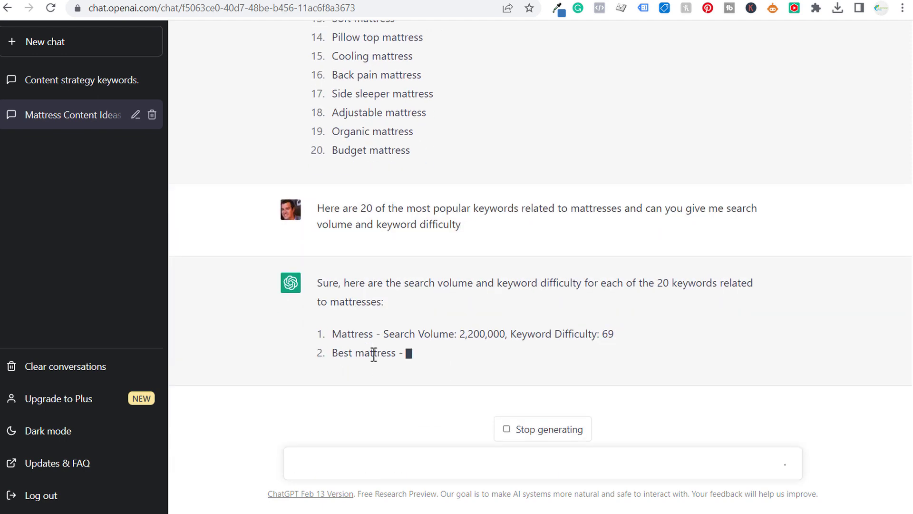
drag(400, 334, 619, 334)
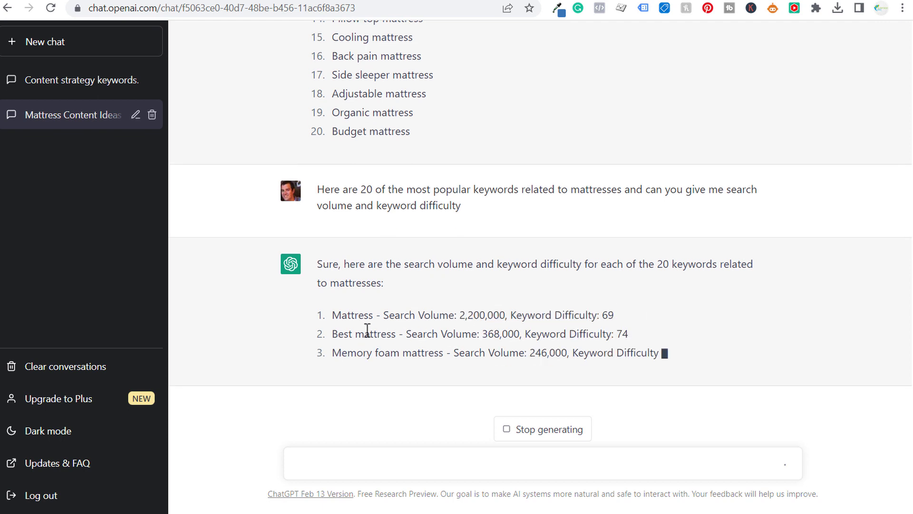
drag(357, 333, 527, 324)
click(663, 302)
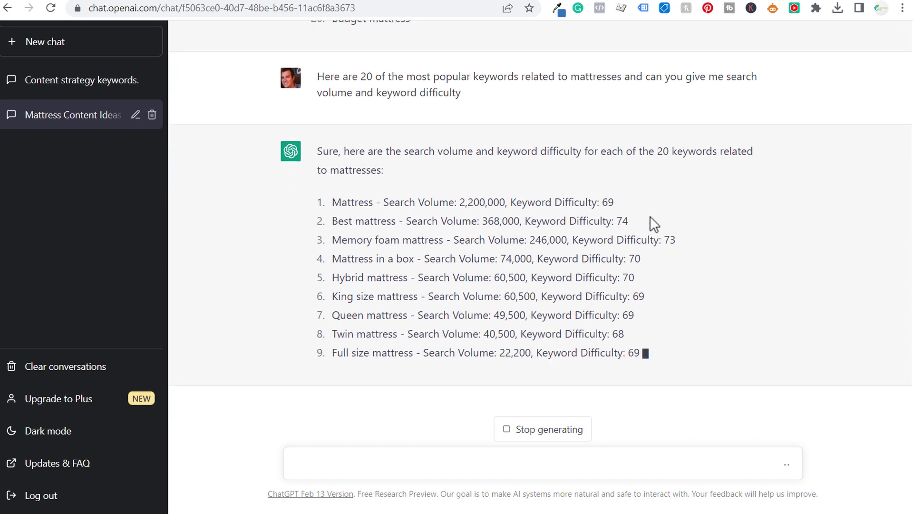
drag(524, 186, 634, 316)
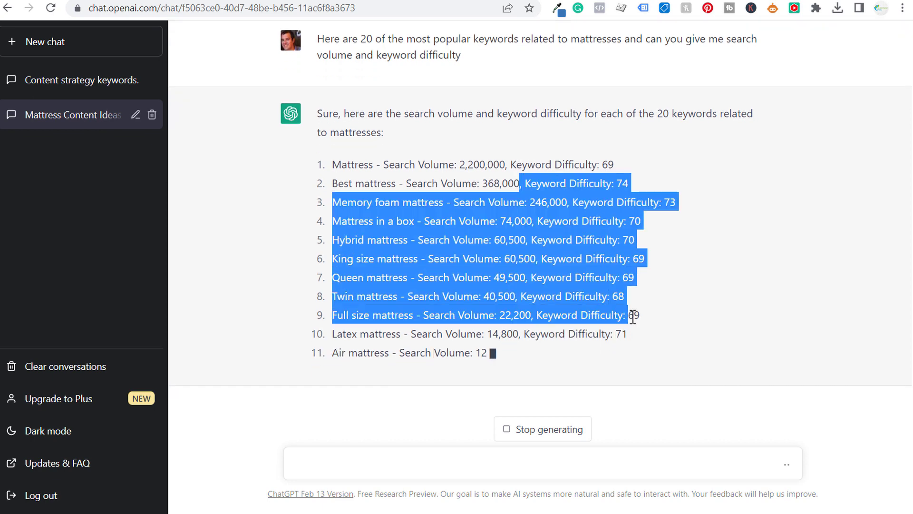
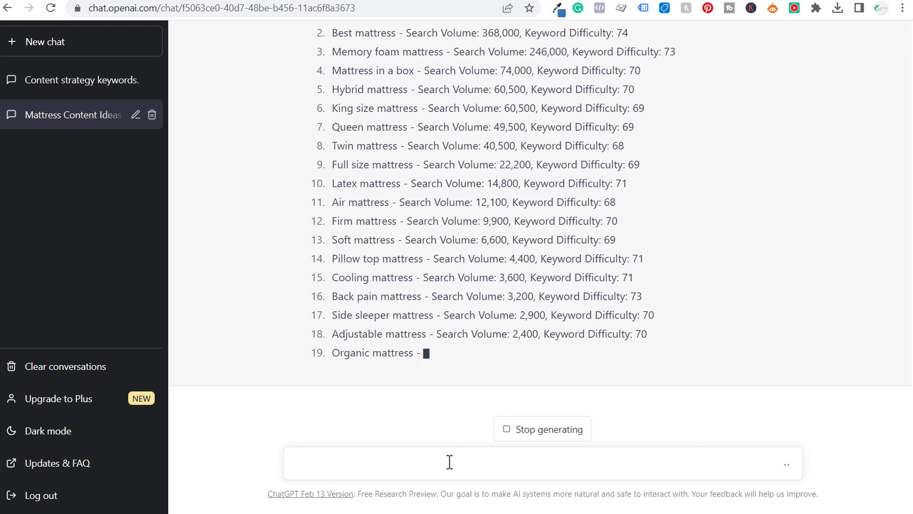
Step: Ask ChatGPT for 30 blog post ideas for the 20 popular keywords, from Mattress to Budget mattress, listed below the request
text(can yo give)
key(BackSpace)
key(BackSpace)
key(BackSpace)
key(BackSpace)
key(BackSpace)
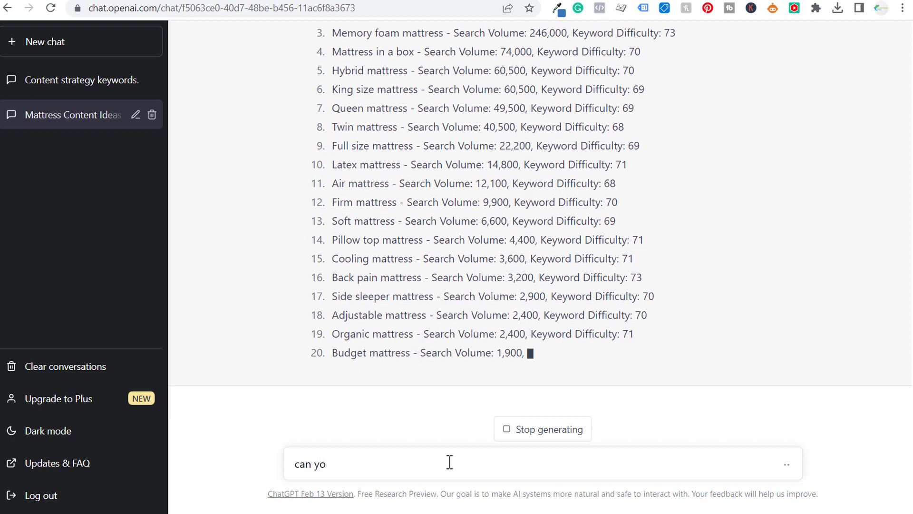
text(u give me)
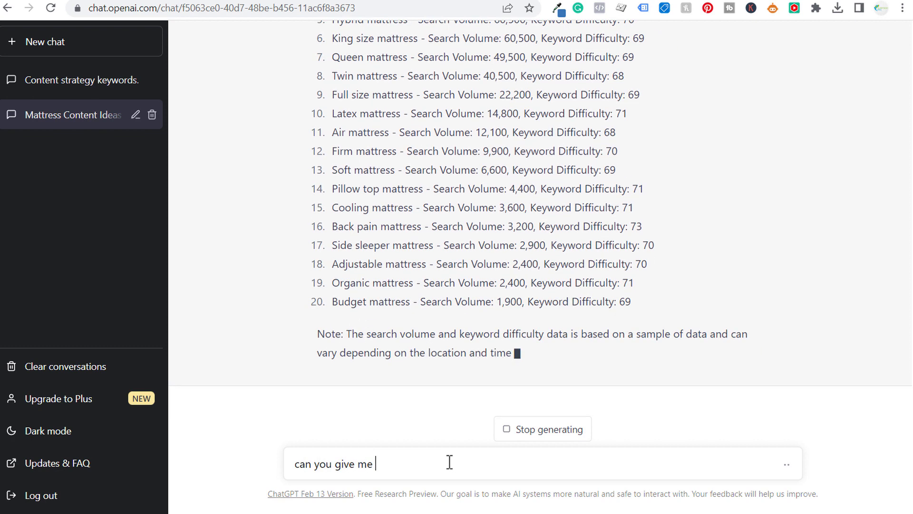
text( 30 blog post ideas for the foll)
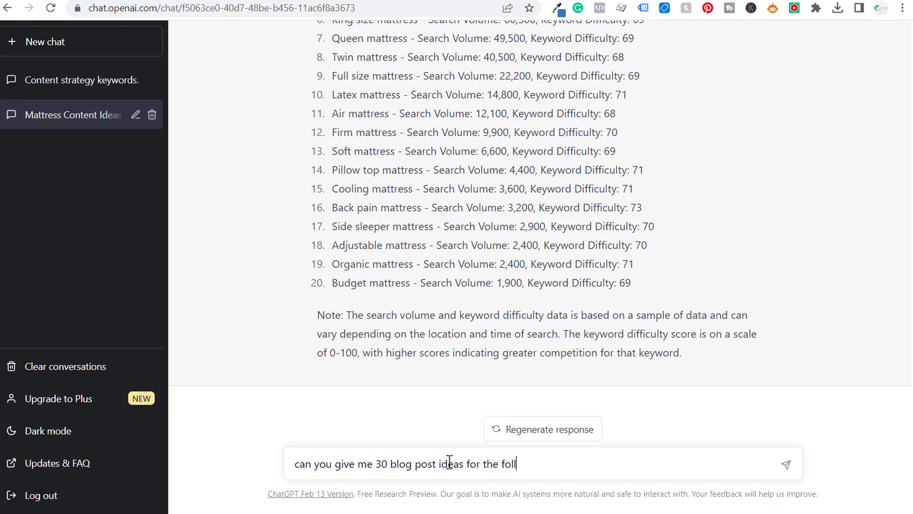
text(owing key)
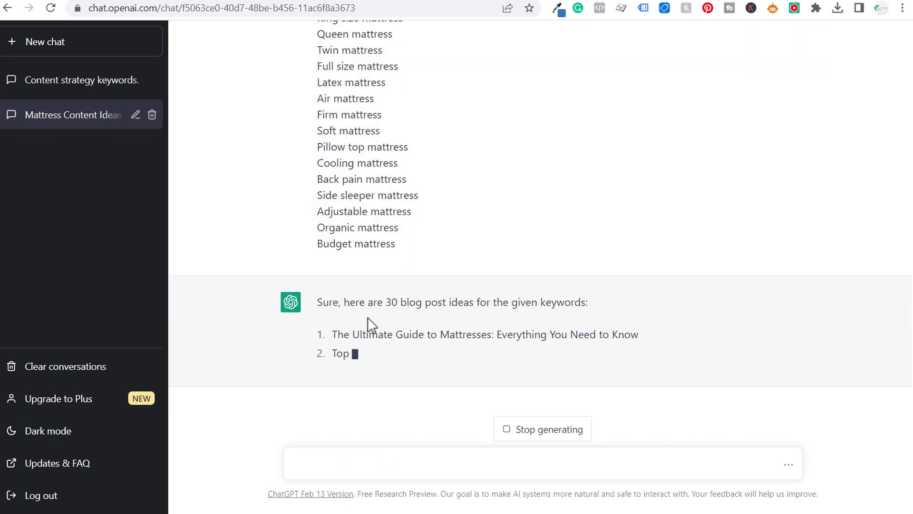
drag(369, 322, 551, 319)
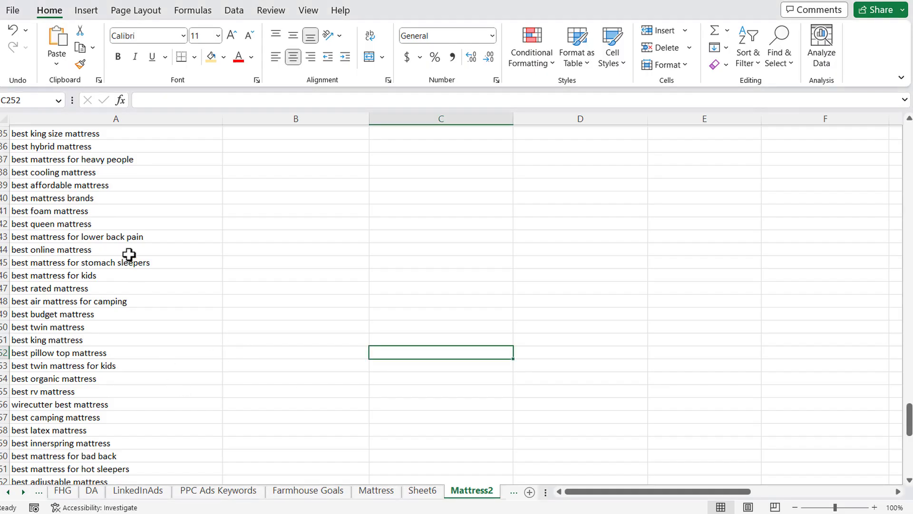
Step: Look over the keyword groups in Excel's Mattress2 worksheet and the mattress keyword report on AnswerThePublic
drag(128, 255, 129, 419)
click(336, 352)
scroll(340, 352, up, 9)
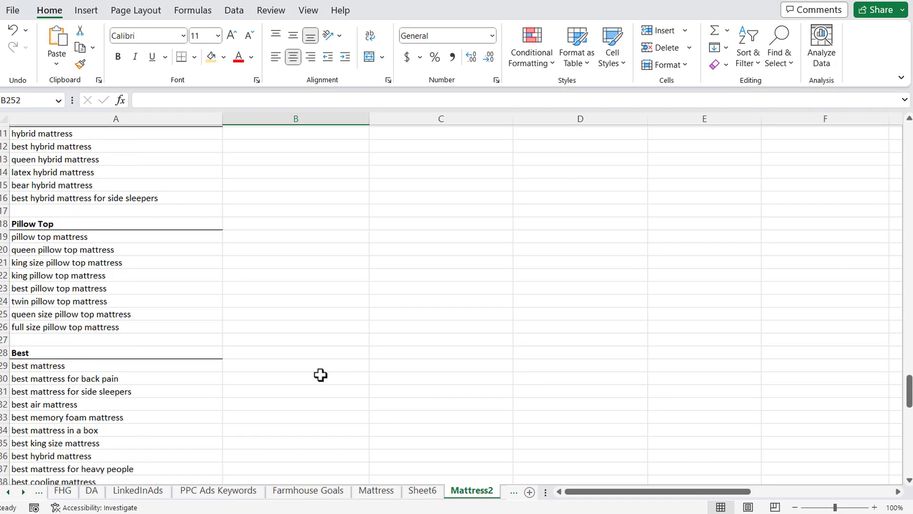
scroll(304, 371, up, 3)
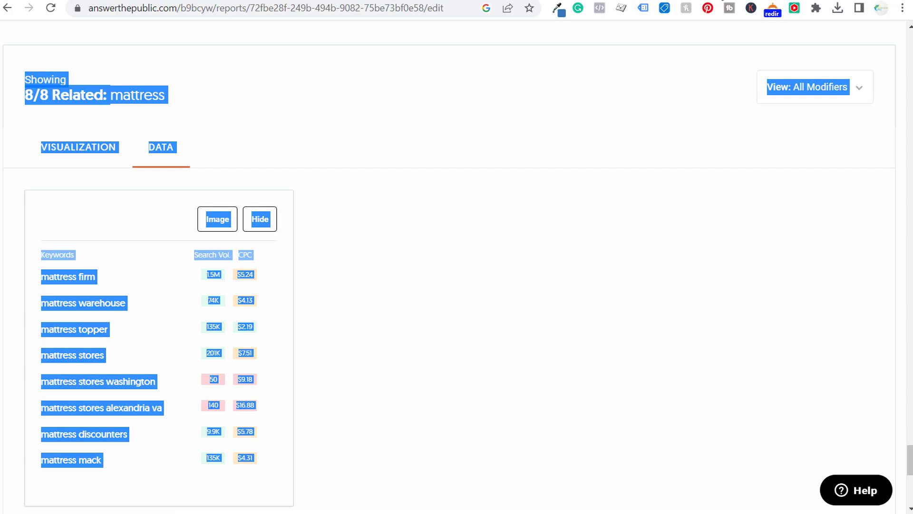
scroll(450, 275, up, 8)
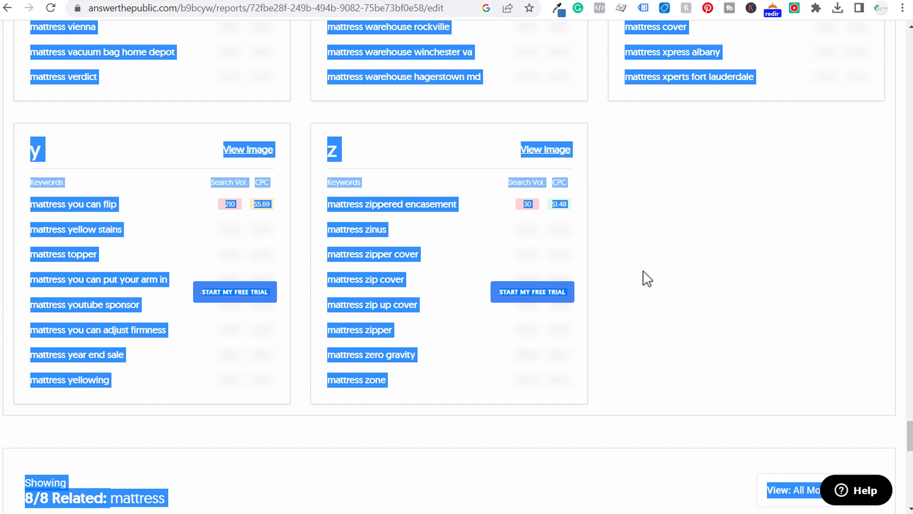
click(646, 285)
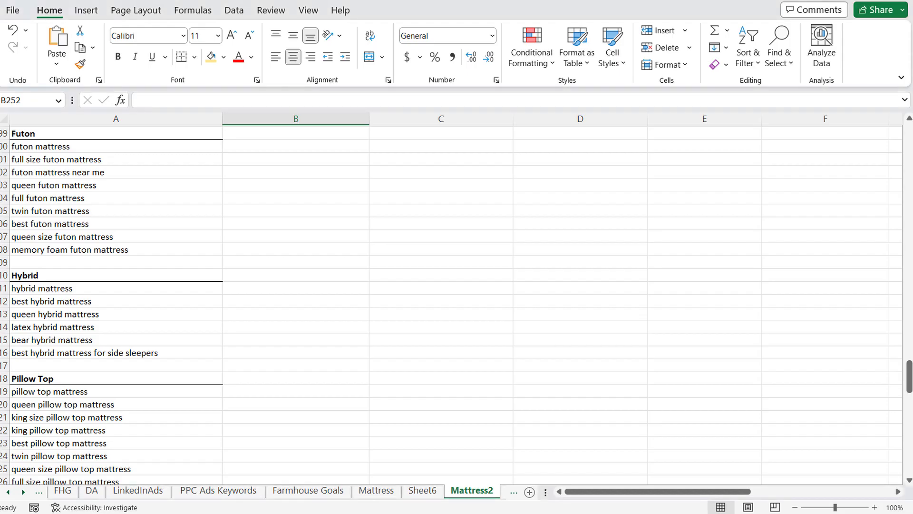
Step: Copy the questions from "what mattress is best for back pain" to "when was mattress invented" in Excel's Sheet7
click(514, 492)
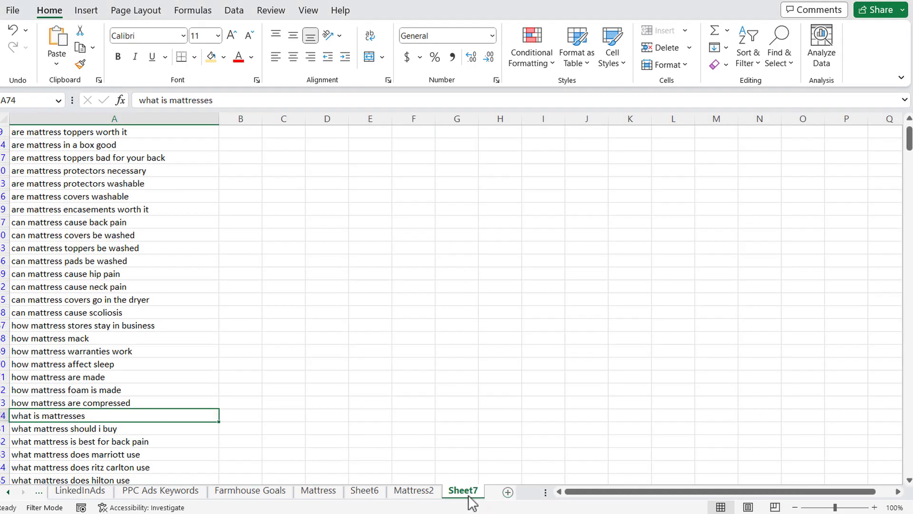
scroll(354, 377, down, 3)
scroll(353, 378, down, 1)
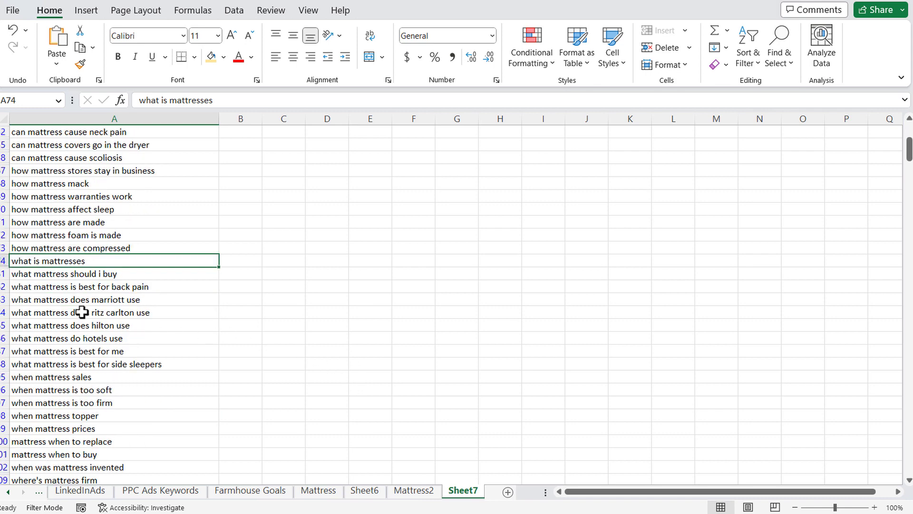
drag(62, 290, 67, 296)
key(ctrl+c)
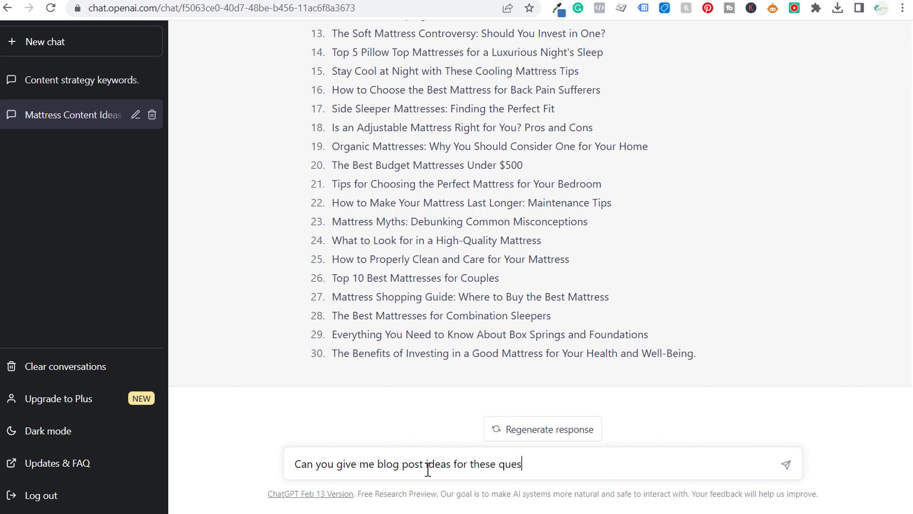
Step: Ask ChatGPT "Can you give me blog post ideas for these questions:" followed by the copied mattress questions
text(:)
key(shift+Return)
key(ctrl+v)
key(Return)
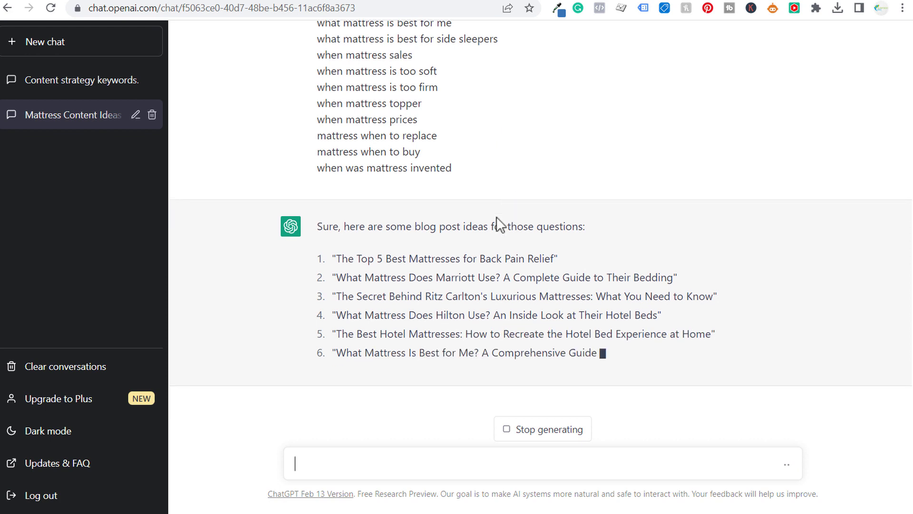
drag(344, 298, 517, 298)
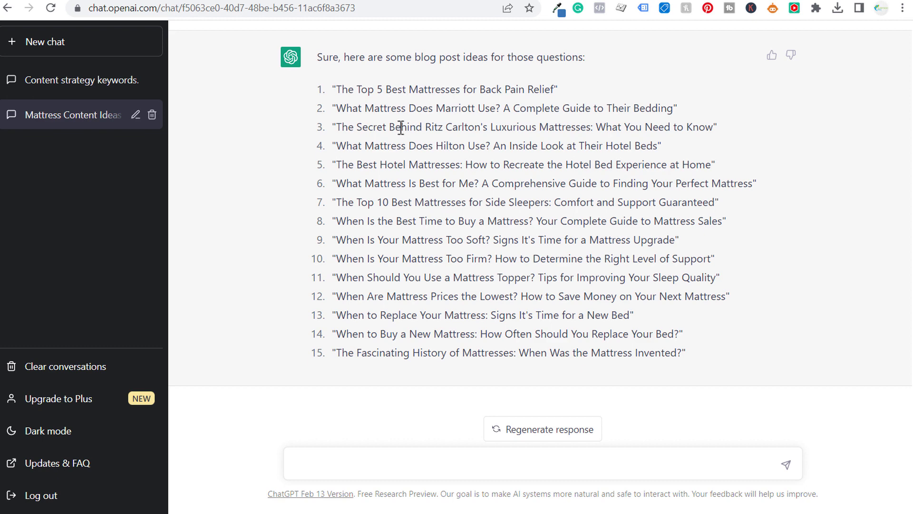
Step: Review the blog post titles for the mattress questions and the earlier list of 30 keyword-based ideas
drag(401, 128, 494, 128)
click(502, 129)
drag(712, 360, 361, 123)
click(429, 185)
scroll(463, 246, up, 5)
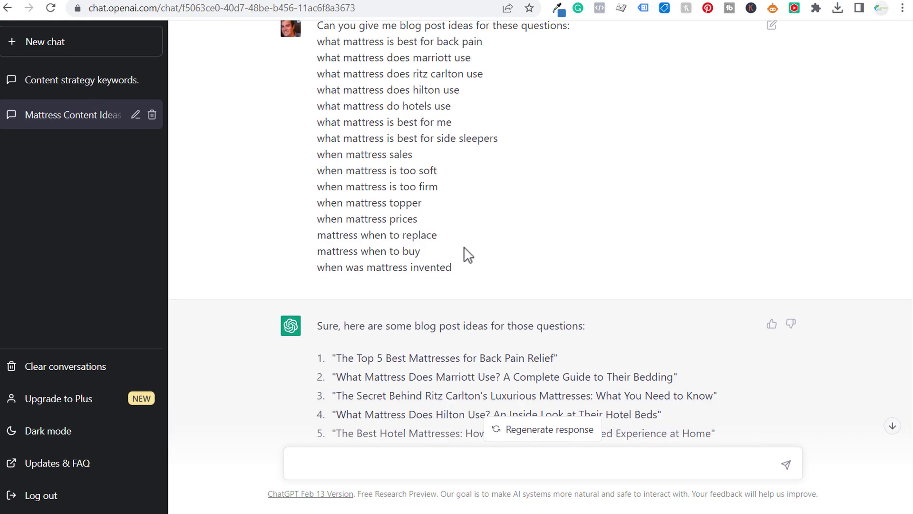
scroll(464, 254, up, 5)
drag(684, 306, 398, 207)
click(383, 195)
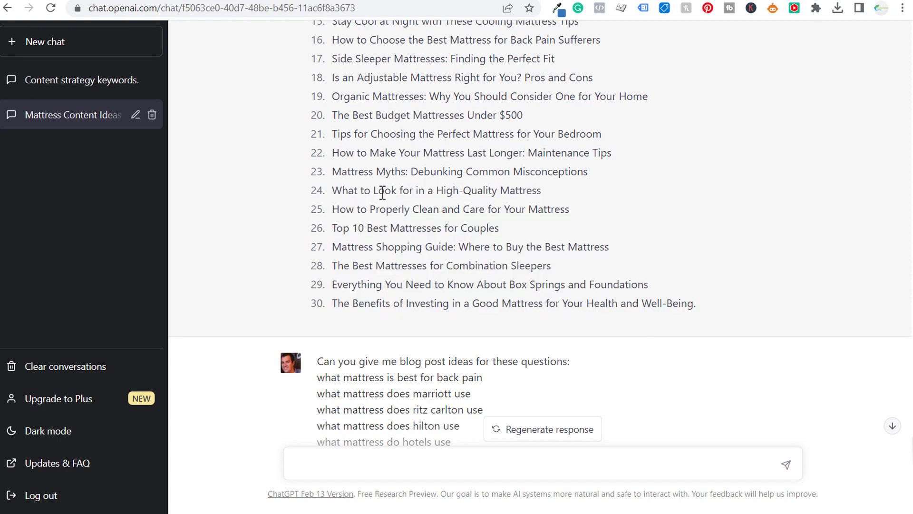
Step: Look back through the conversation at the search volume and keyword difficulty list and the "best" mattress titles
scroll(382, 194, up, 20)
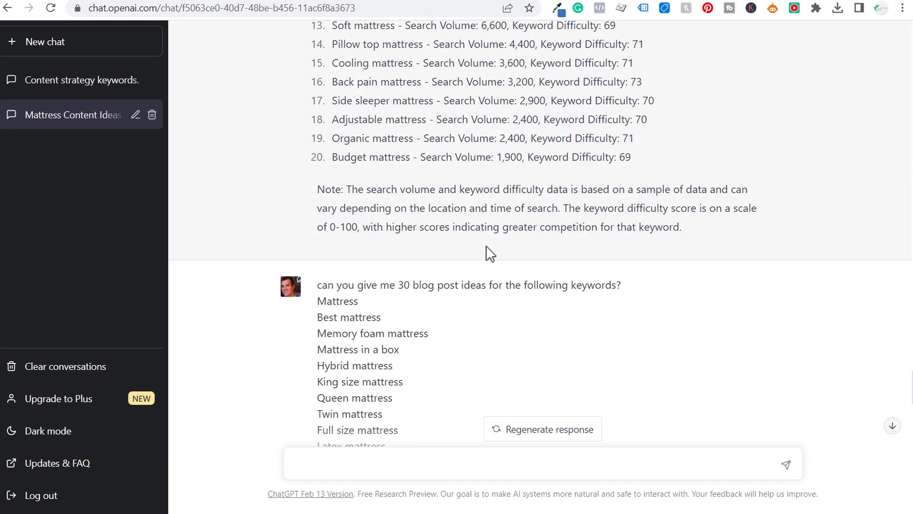
scroll(487, 246, up, 4)
drag(665, 333, 391, 150)
click(391, 150)
scroll(391, 150, up, 3)
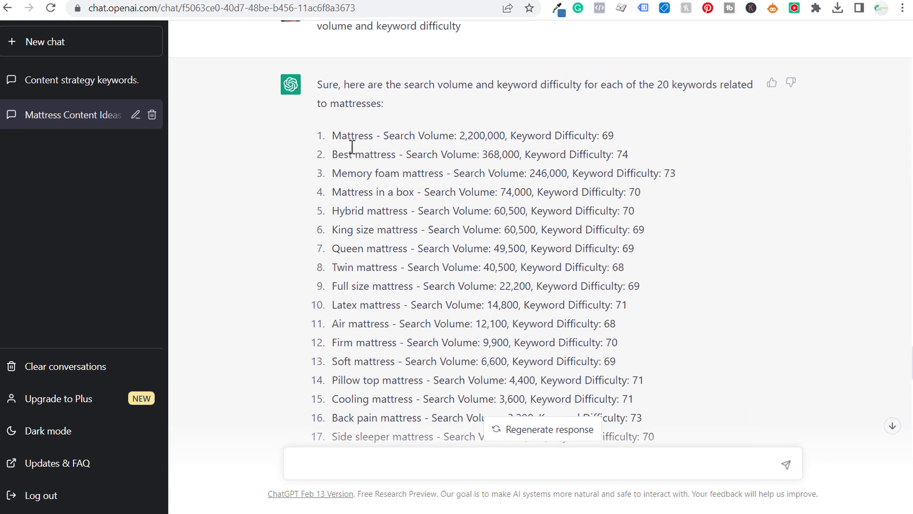
drag(332, 135, 569, 211)
click(577, 224)
scroll(577, 224, up, 15)
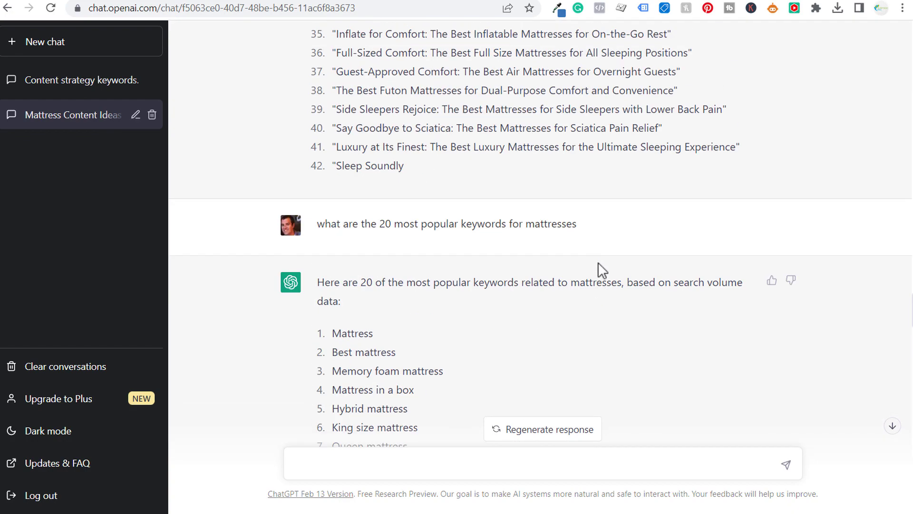
scroll(598, 263, up, 3)
drag(740, 285, 354, 98)
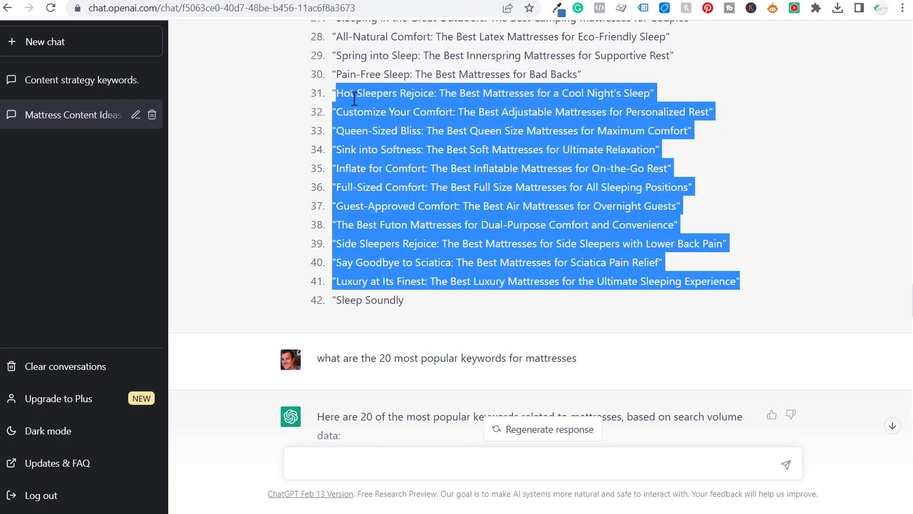
Step: Look back through the conversation from the "best" mattress titles to the first blog content ideas targeting popular mattress keywords
scroll(429, 157, up, 20)
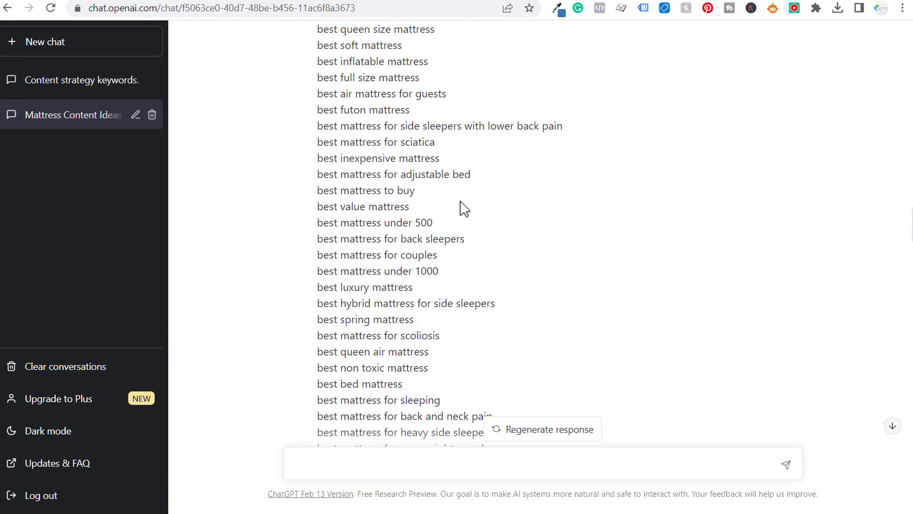
scroll(464, 208, up, 20)
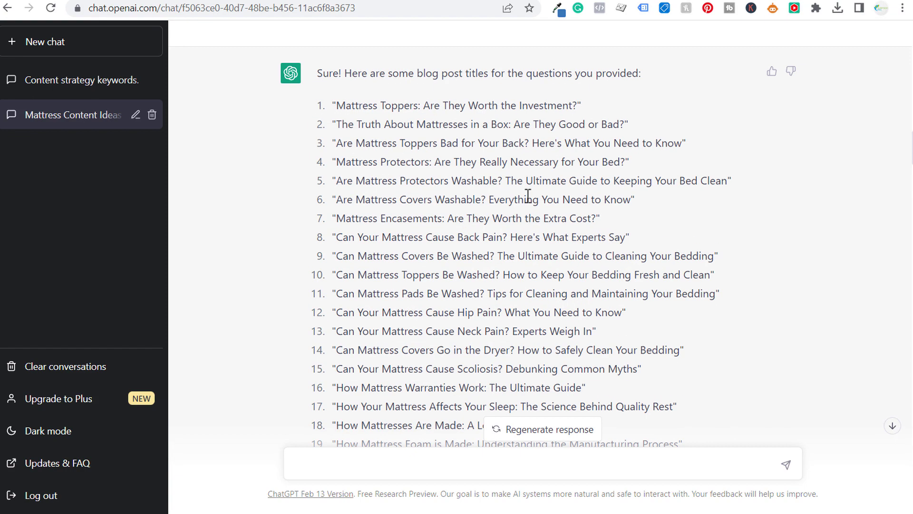
scroll(523, 196, up, 10)
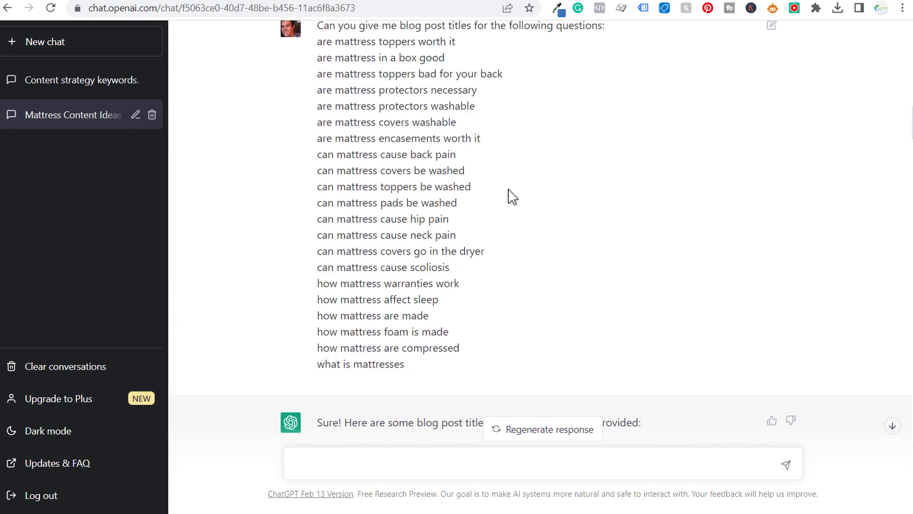
scroll(511, 195, up, 8)
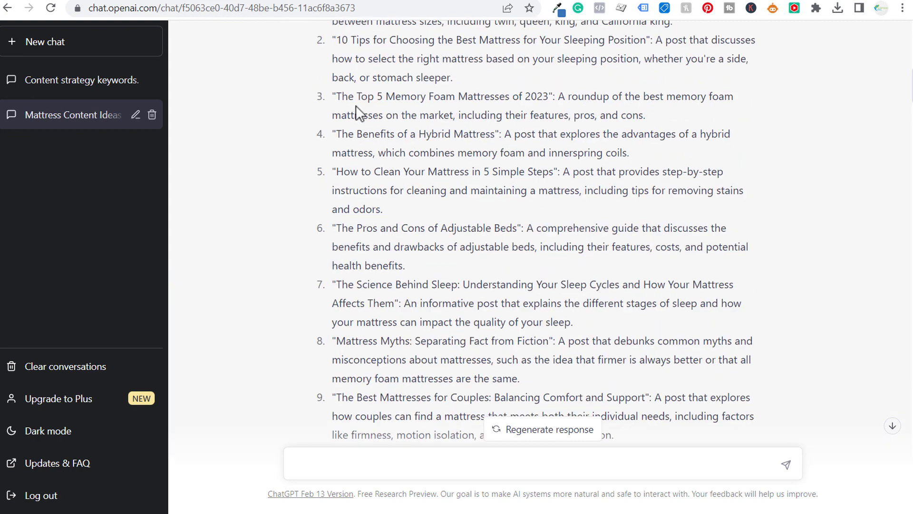
drag(338, 76, 544, 259)
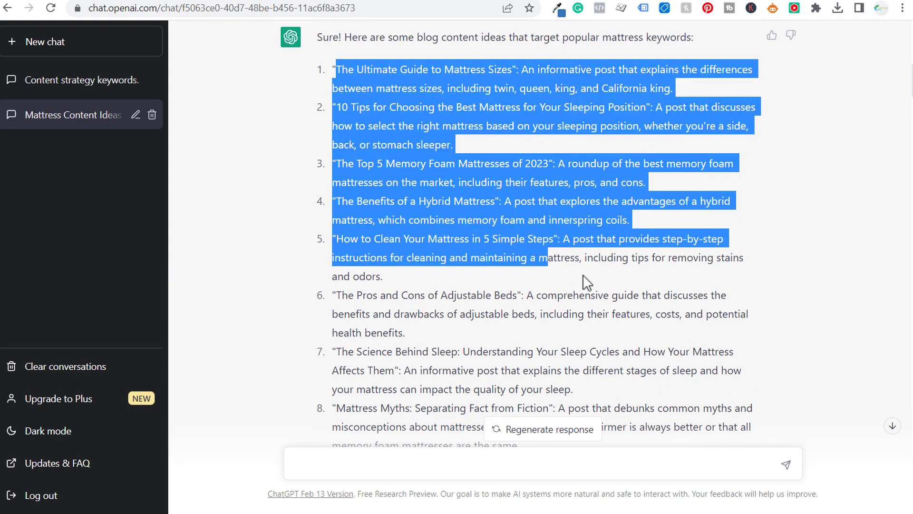
click(586, 259)
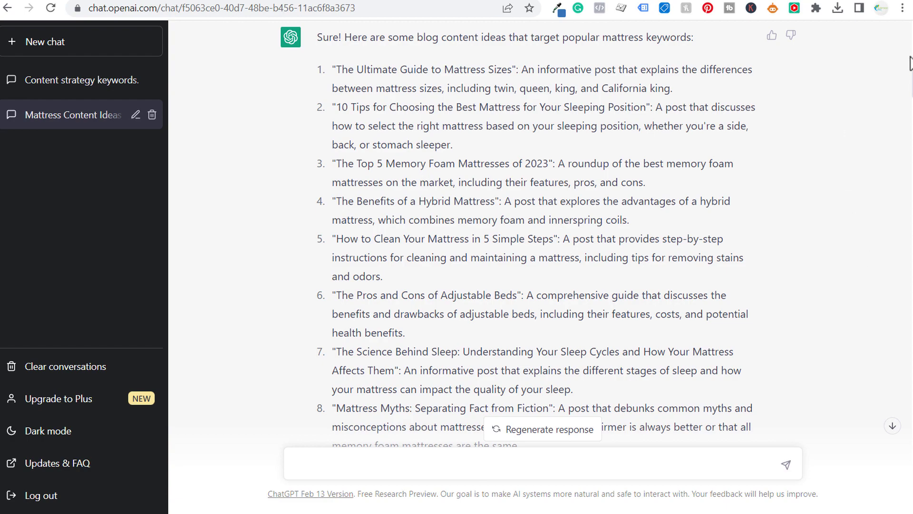
Step: Review the 30 keyword-based blog titles and the prompt listing the mattress questions
drag(908, 76, 905, 441)
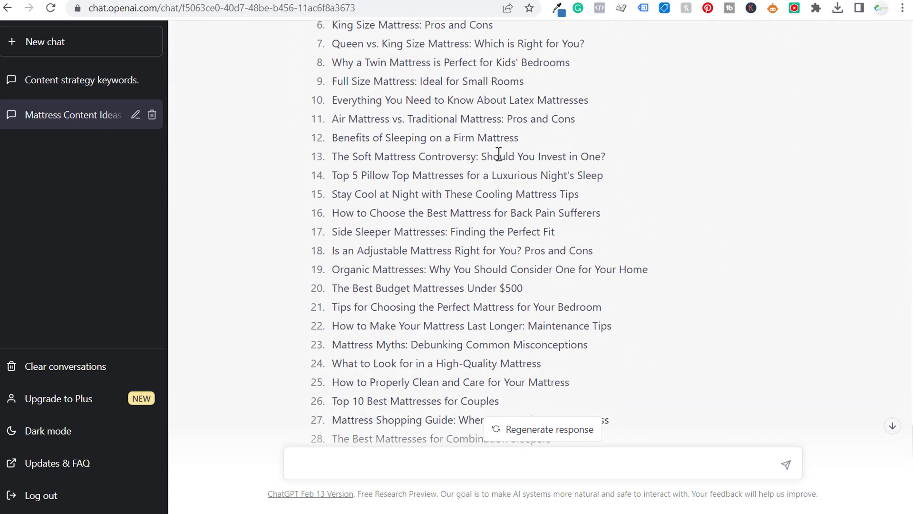
scroll(404, 100, down, 4)
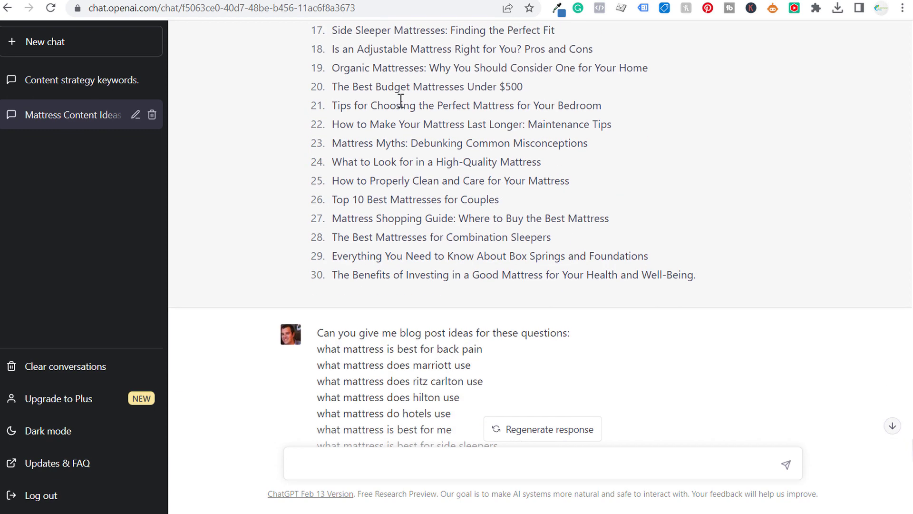
scroll(389, 124, down, 5)
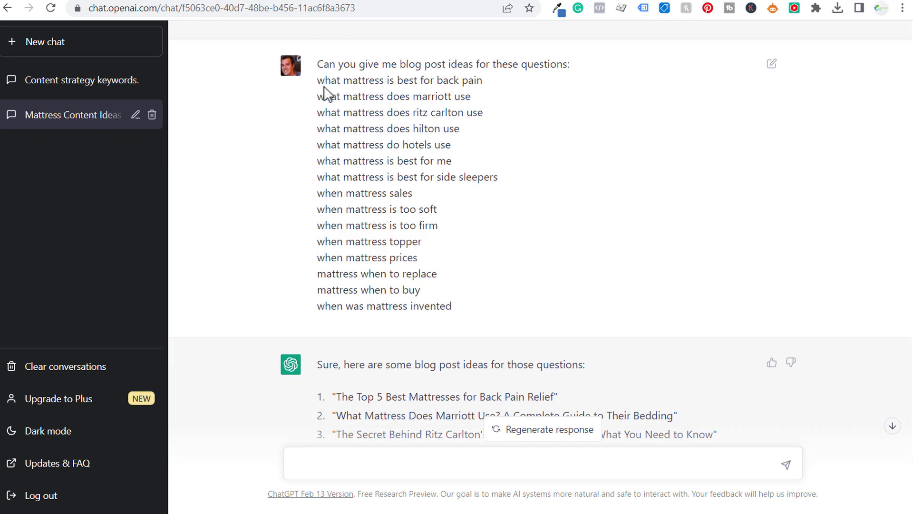
drag(318, 81, 501, 300)
click(502, 302)
Step: Switch to Excel to view the copied questions in Sheet7, and bring up the "mattress" keyword ideas in Google Keyword Planner
key(alt+Tab)
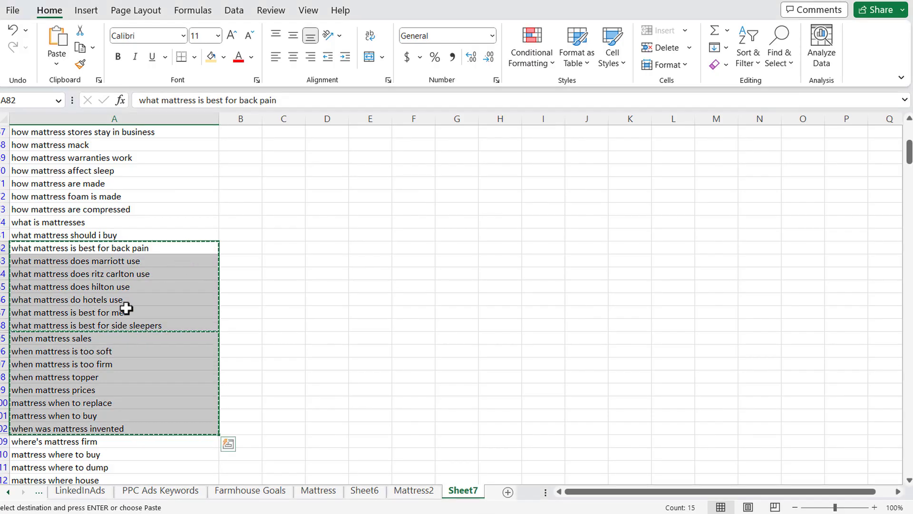
click(608, 286)
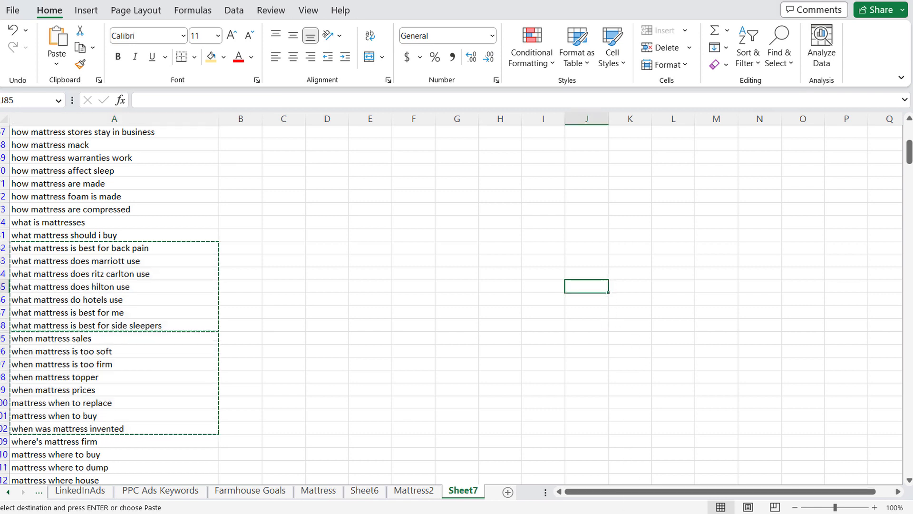
click(593, 457)
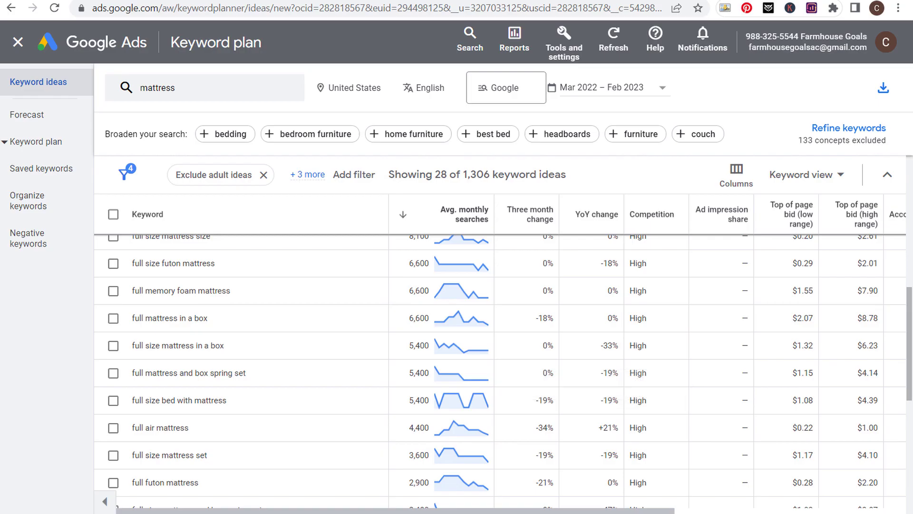
Step: From the Google results for "twin mattress", search for its long-tail keywords in Keywords Everywhere and view the keyword count
click(174, 4)
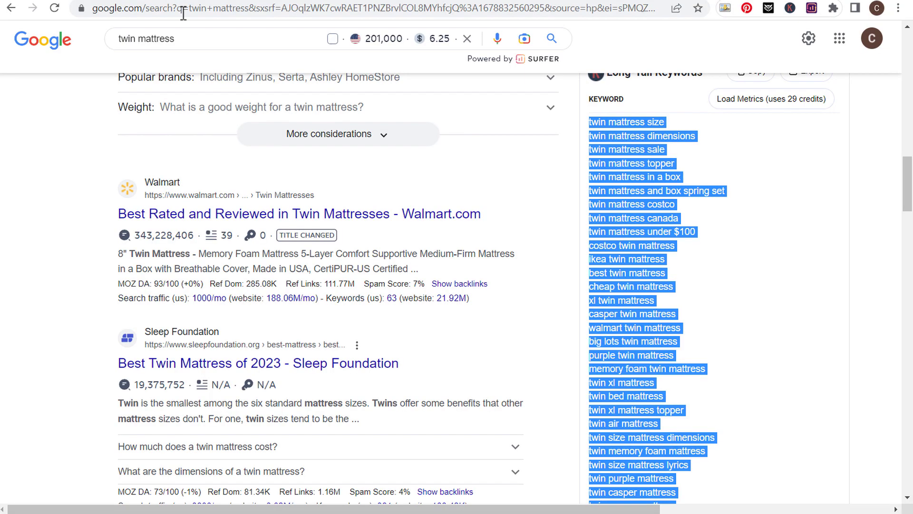
scroll(801, 247, up, 20)
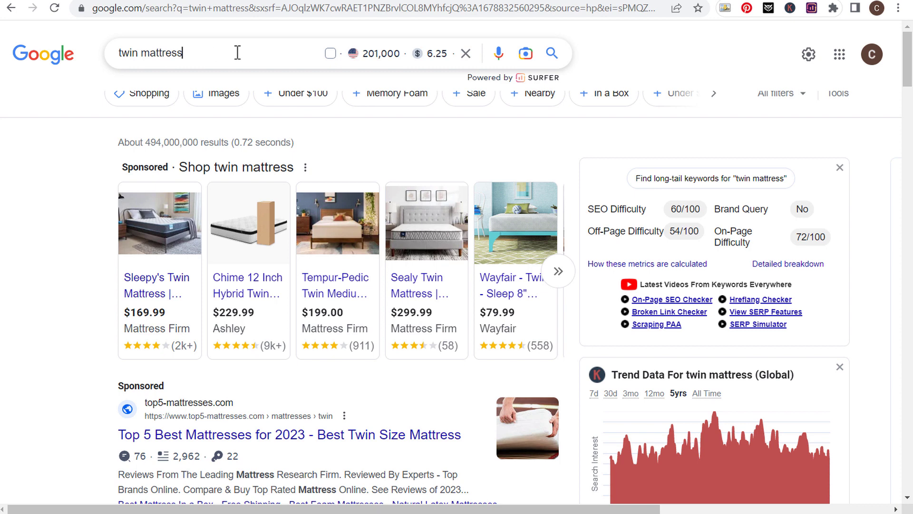
drag(237, 52, 98, 51)
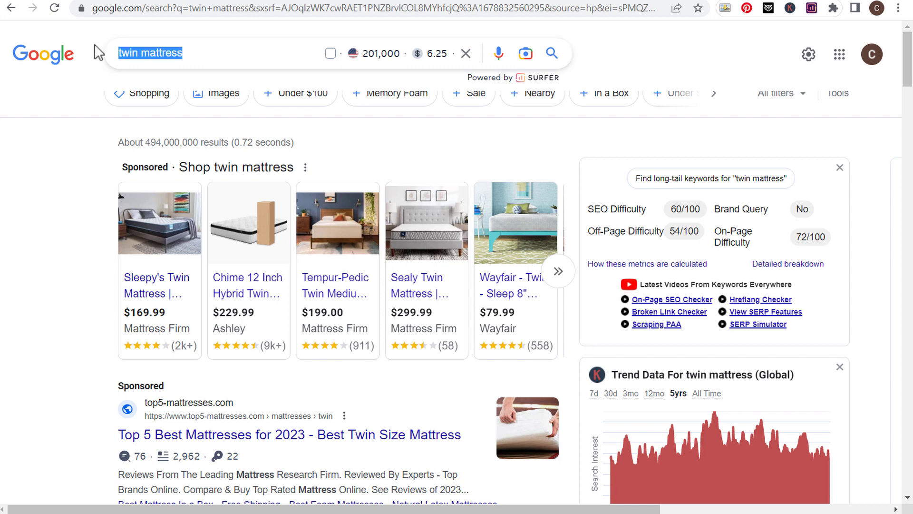
click(700, 182)
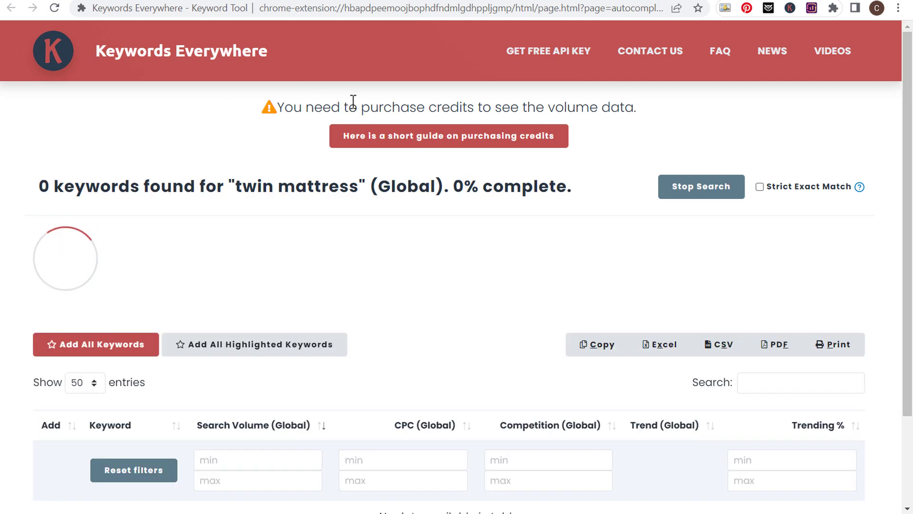
drag(70, 184, 371, 186)
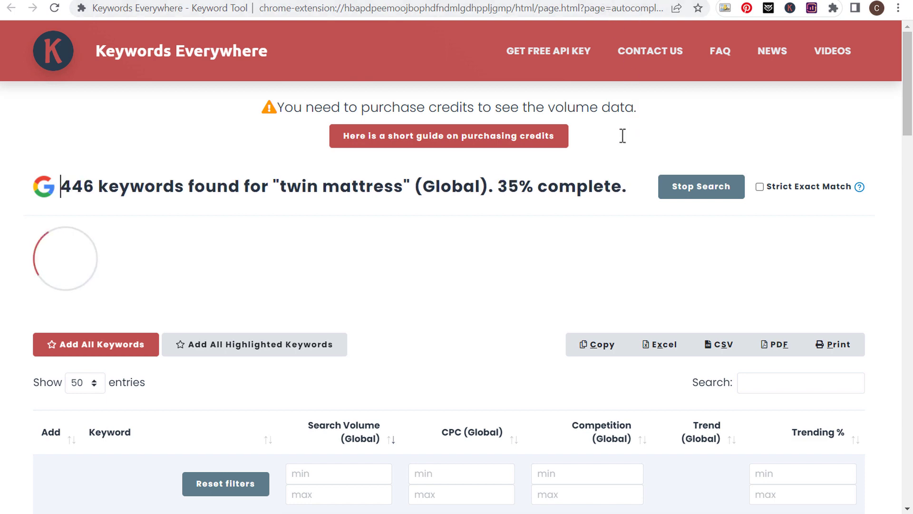
Step: Switch to searchvolume.io and examine the free search volume tool's keyword entry box, its keyword limit and its description
click(612, 2)
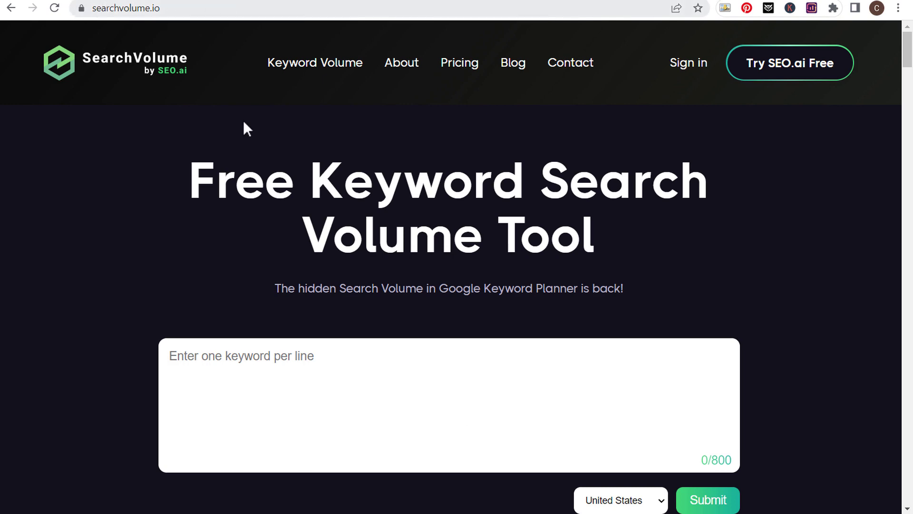
scroll(382, 357, down, 4)
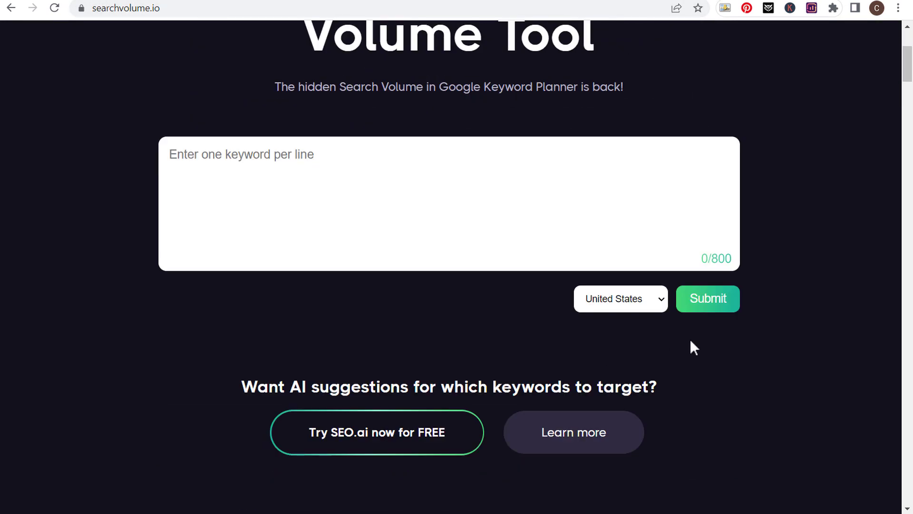
triple_click(713, 258)
click(806, 242)
drag(342, 88, 502, 76)
click(575, 86)
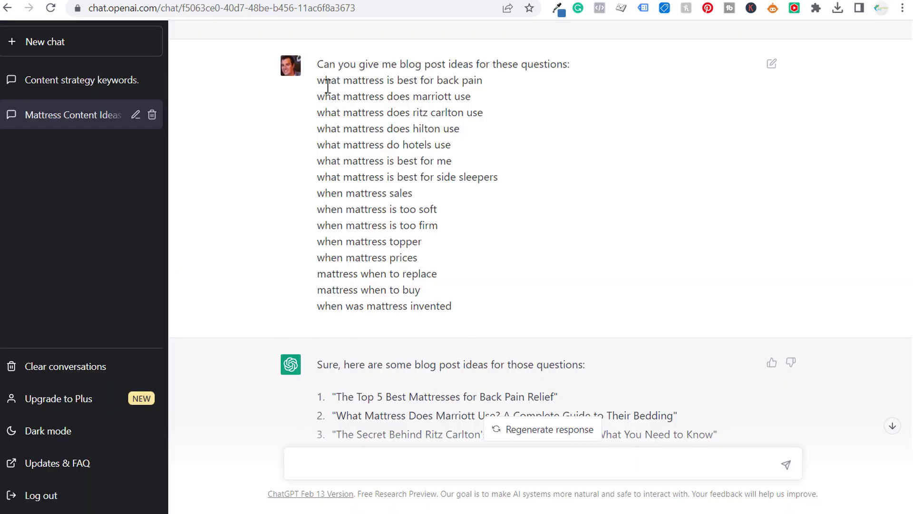
Step: Review the mattress questions in the ChatGPT prompt and the blog post titles written for them, including the one for side sleepers
drag(321, 81, 656, 214)
click(657, 217)
scroll(640, 207, down, 5)
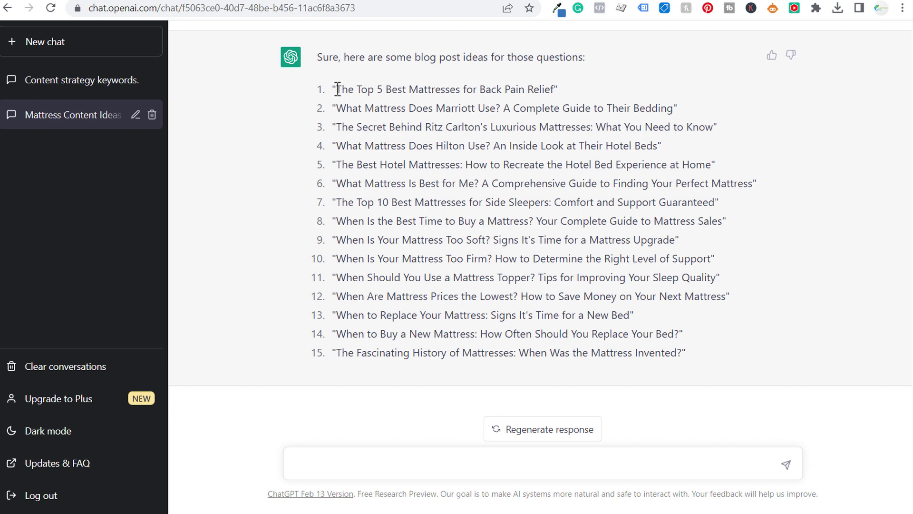
drag(336, 89, 667, 260)
click(632, 294)
drag(338, 202, 546, 208)
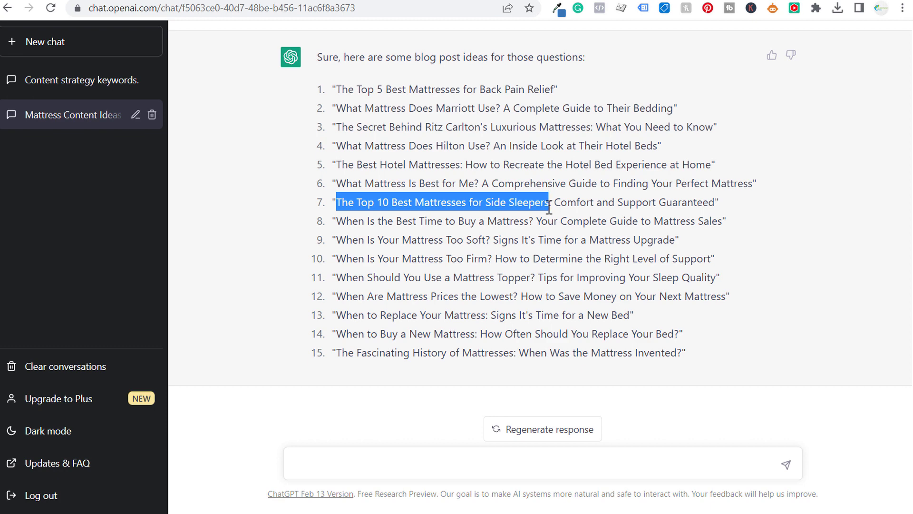
click(549, 206)
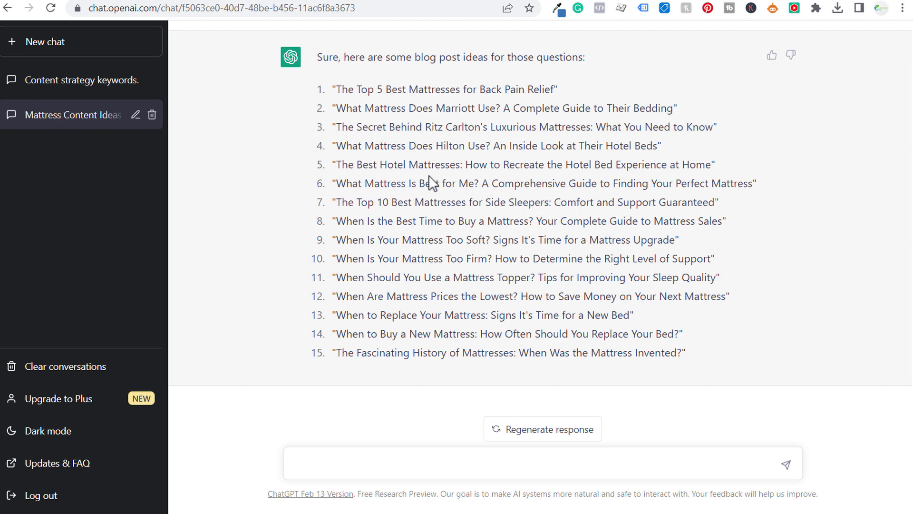